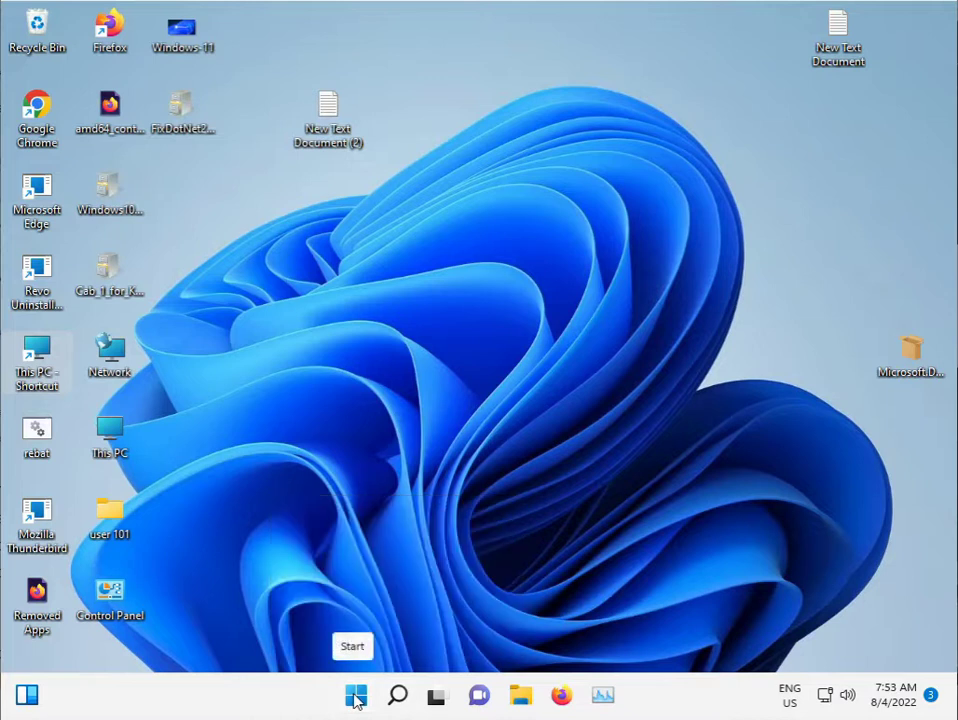
Launch Windows Settings from the Pinned apps in the Start menu.
click(355, 698)
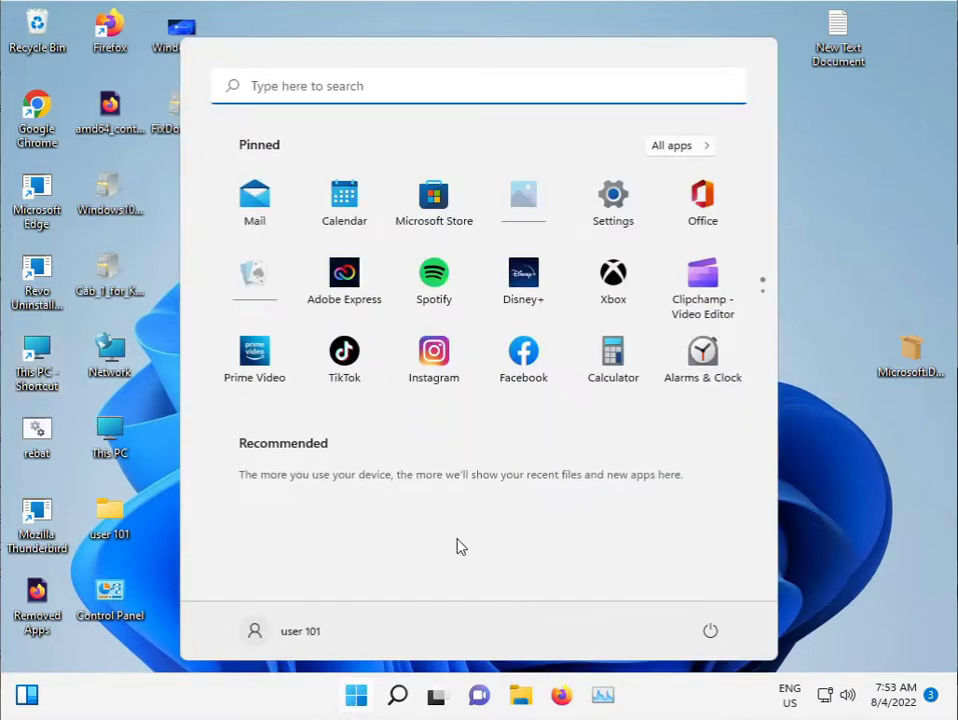
click(615, 203)
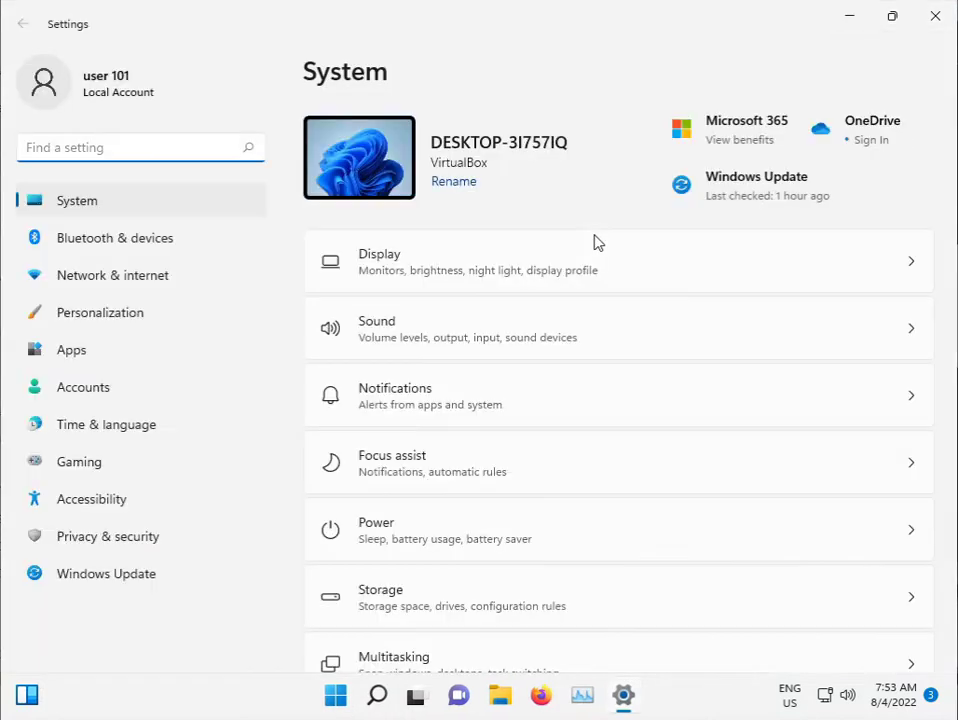
In Privacy & security > Microphone, turn on device microphone access and app access.
click(147, 543)
scroll(540, 540, down, 6)
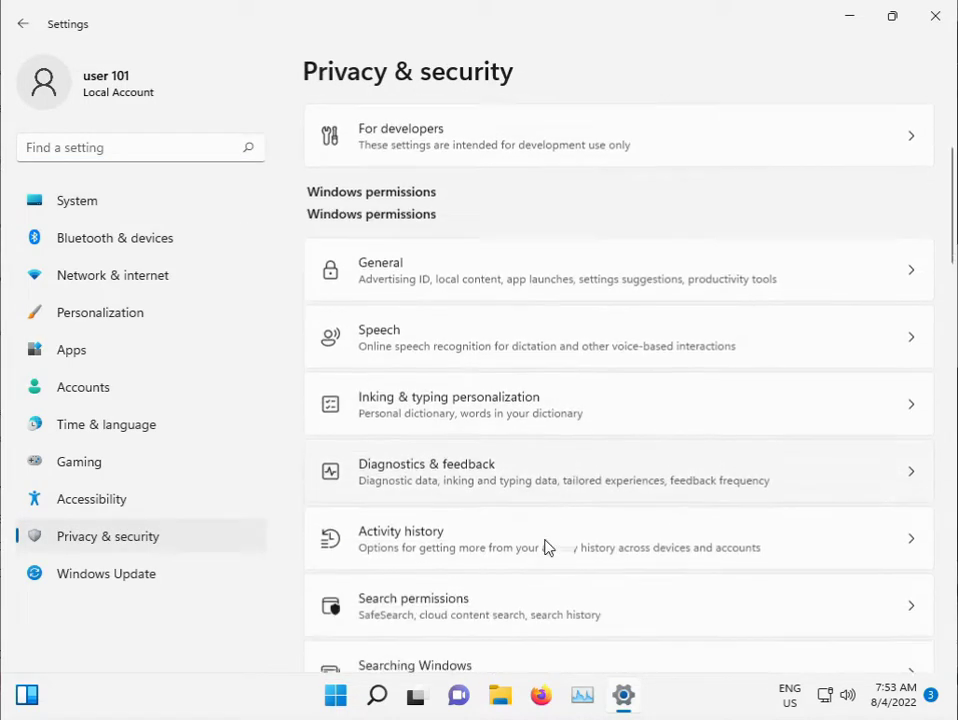
click(490, 468)
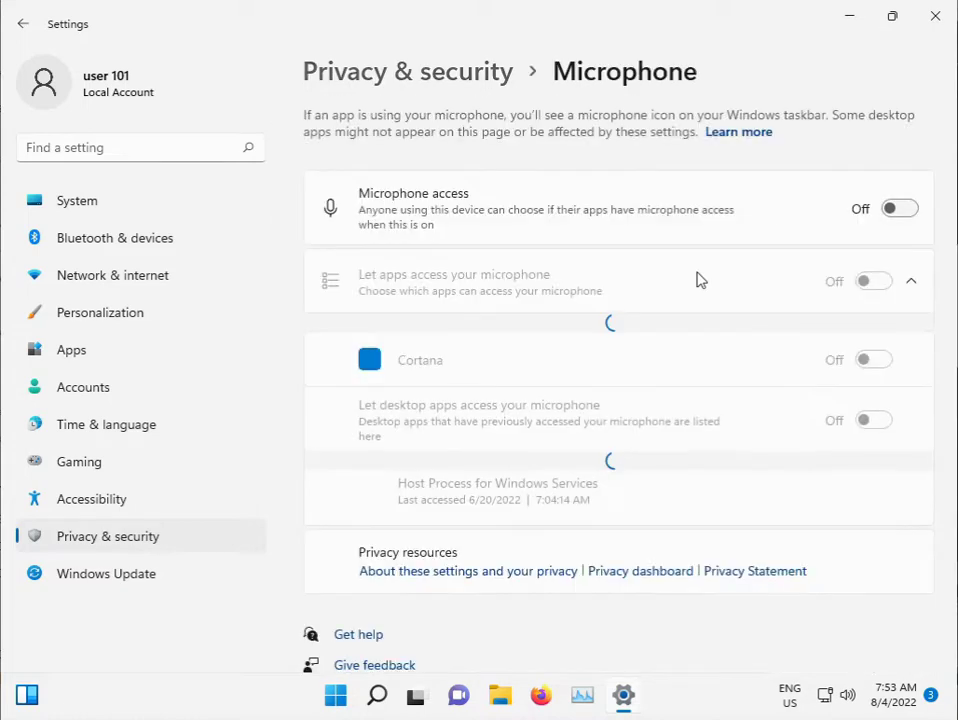
click(887, 208)
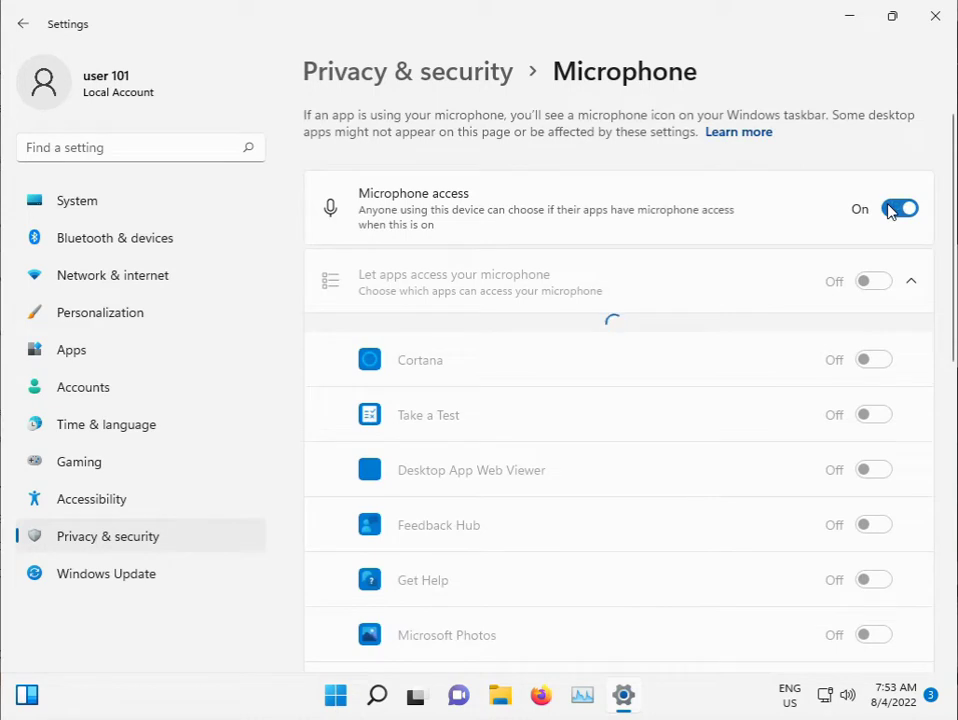
click(875, 283)
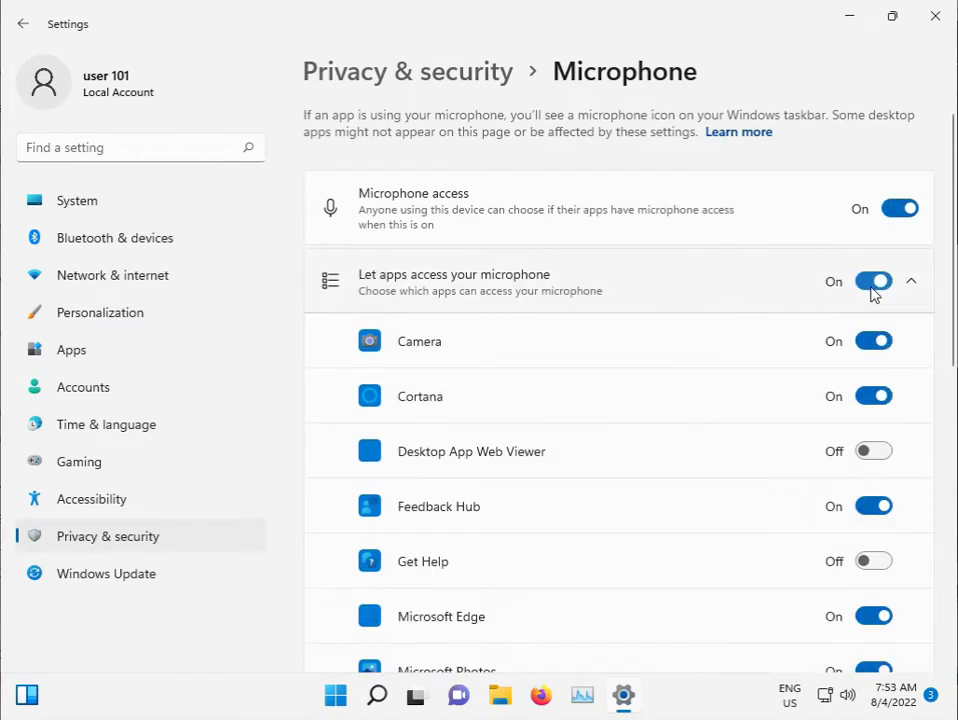
Allow Voice Recorder, Take a Test, Get Help and Desktop App Web Viewer microphone access, then close Settings.
scroll(813, 453, down, 5)
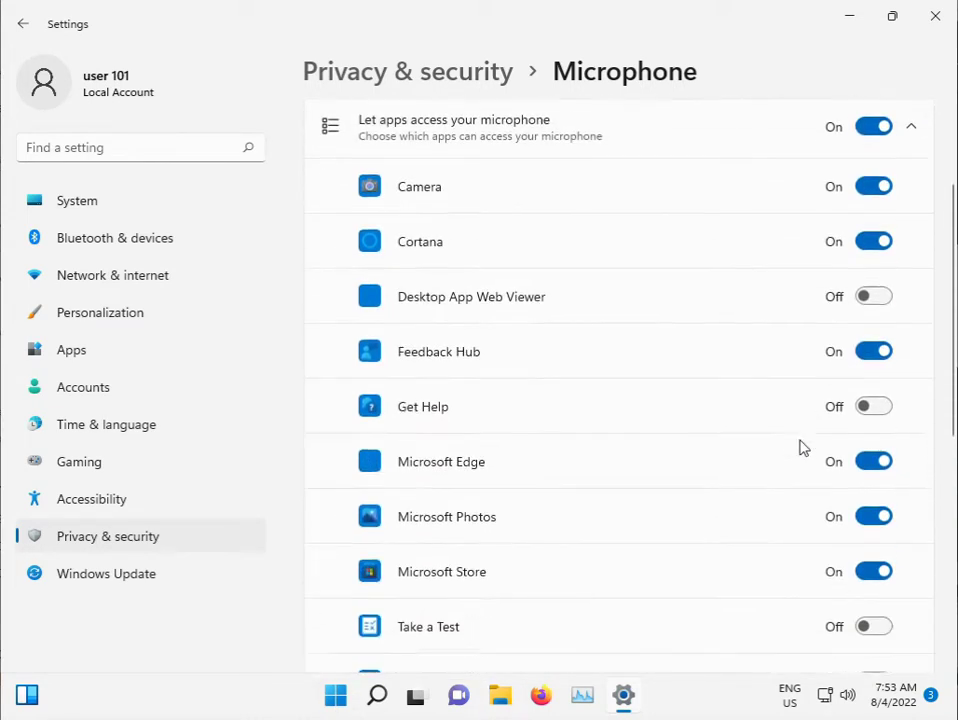
scroll(830, 450, down, 1)
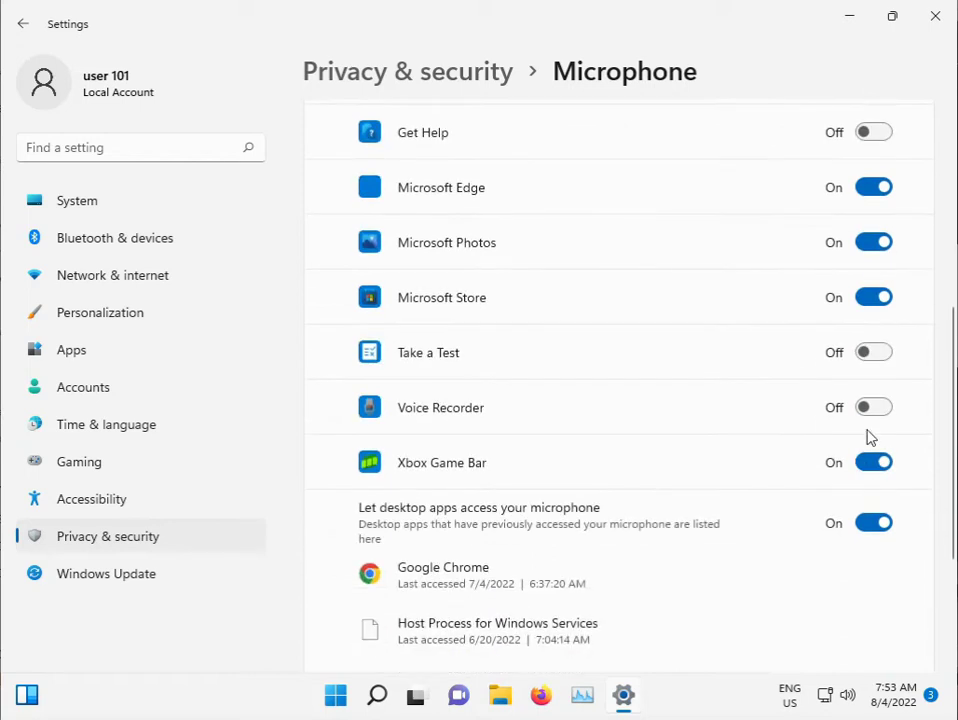
click(868, 408)
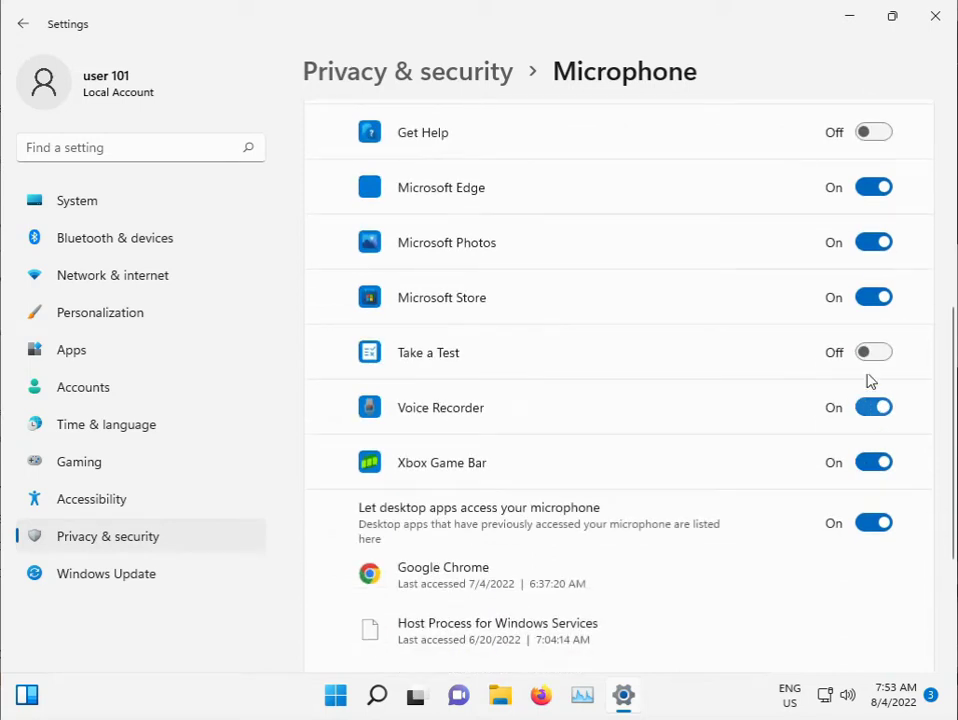
click(866, 356)
scroll(849, 410, up, 5)
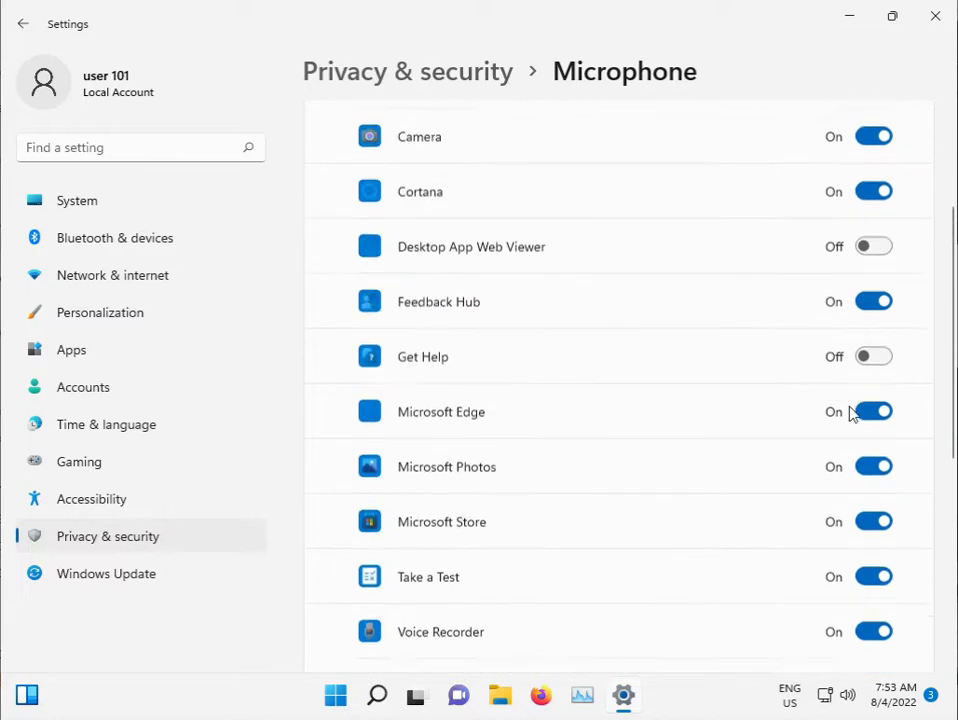
click(880, 477)
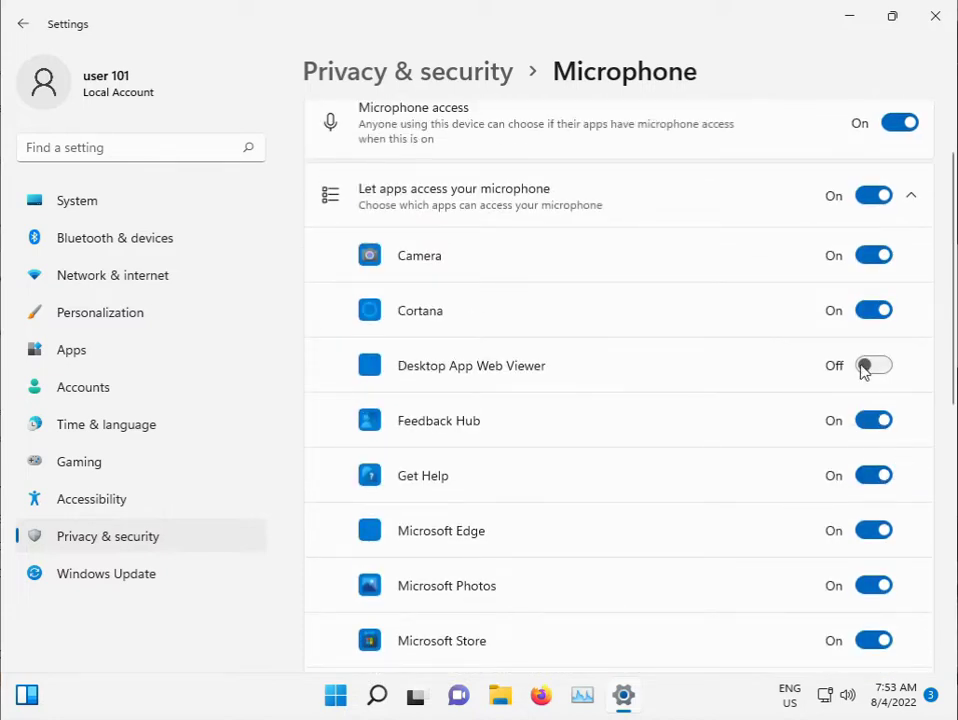
click(864, 366)
scroll(847, 385, up, 2)
scroll(847, 385, down, 10)
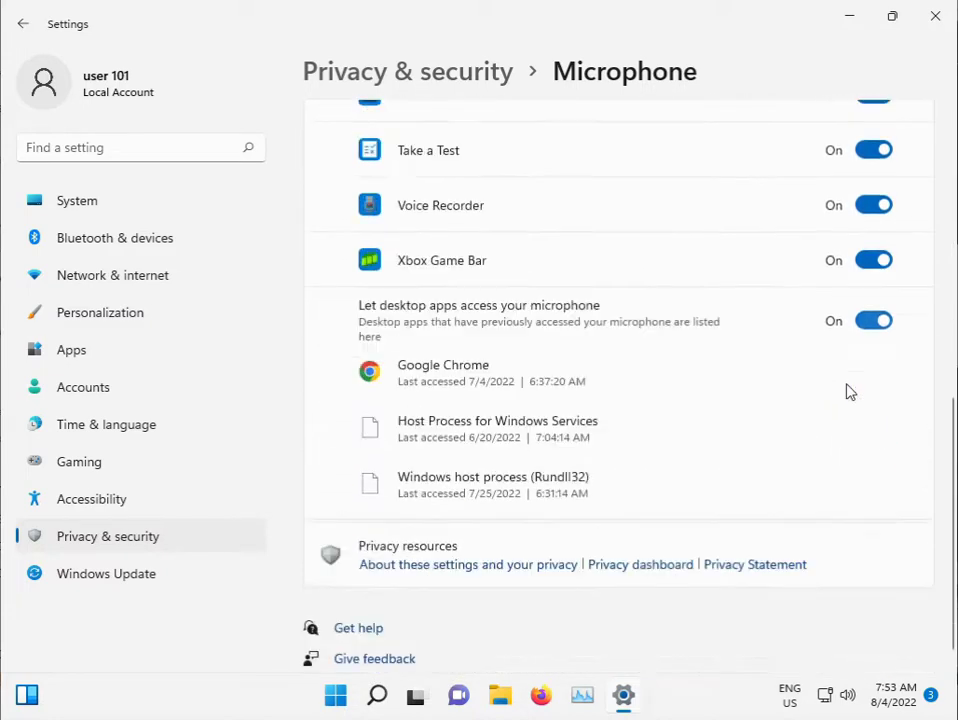
click(935, 16)
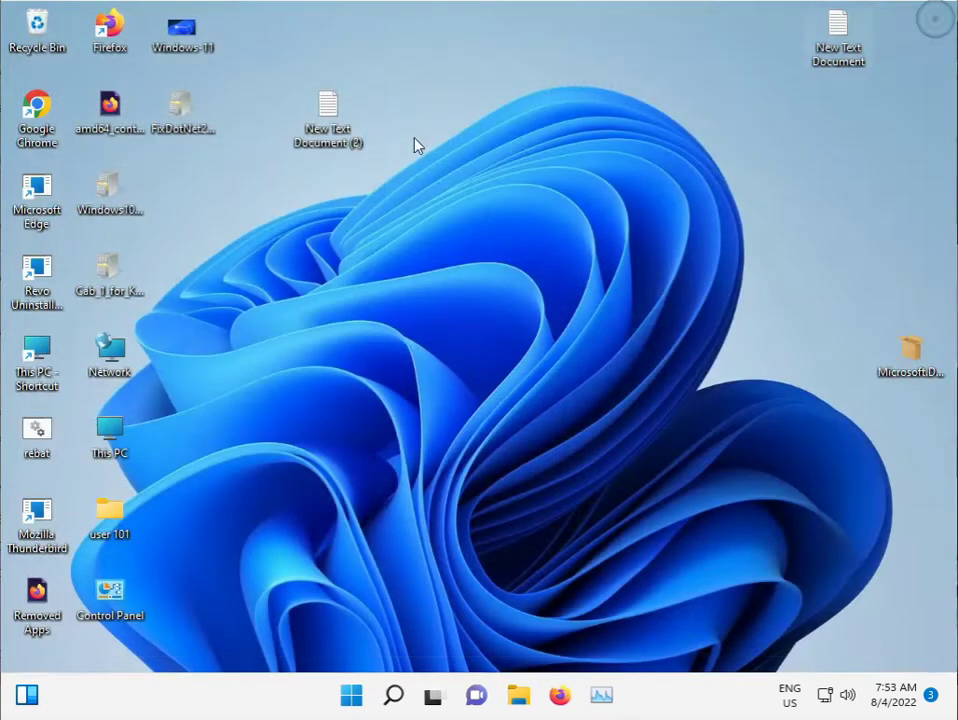
Search 'con' from Start and open the Control Panel best match.
click(352, 690)
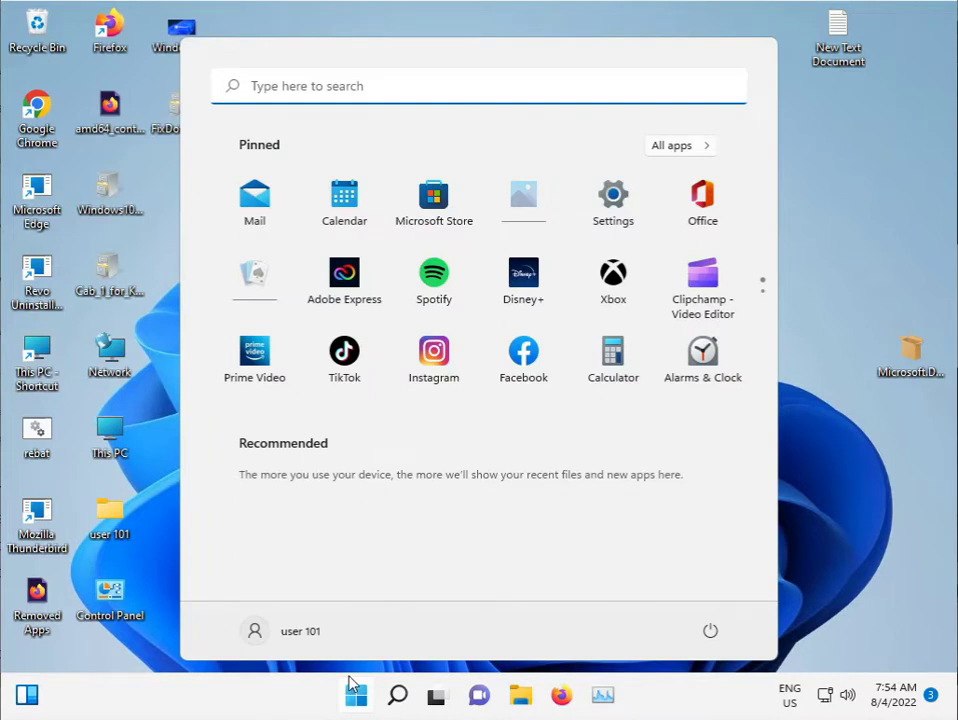
text(con)
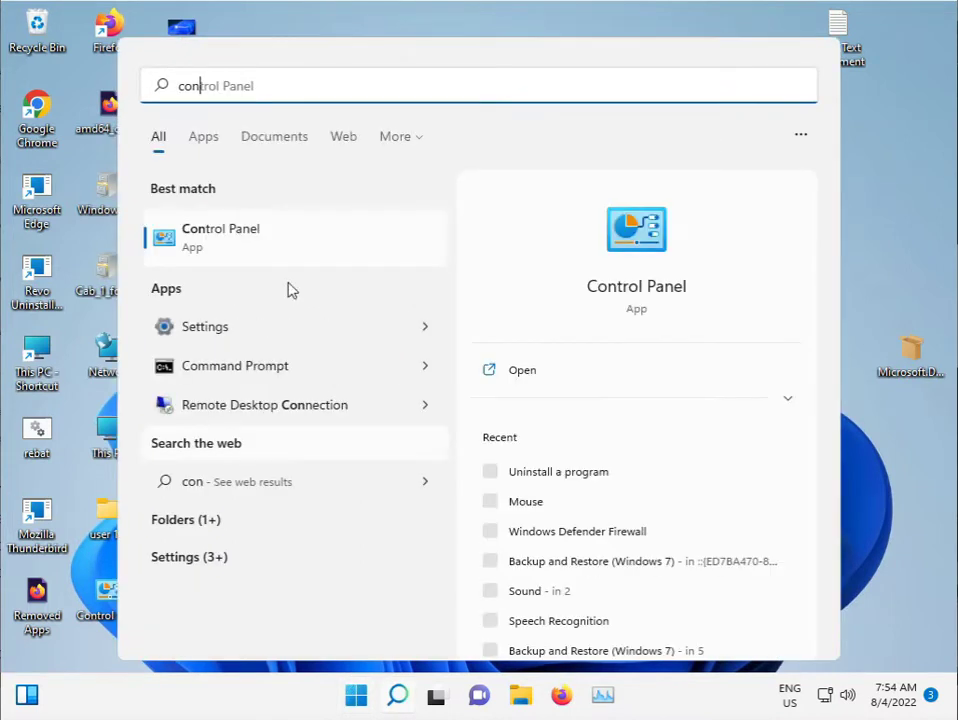
click(256, 237)
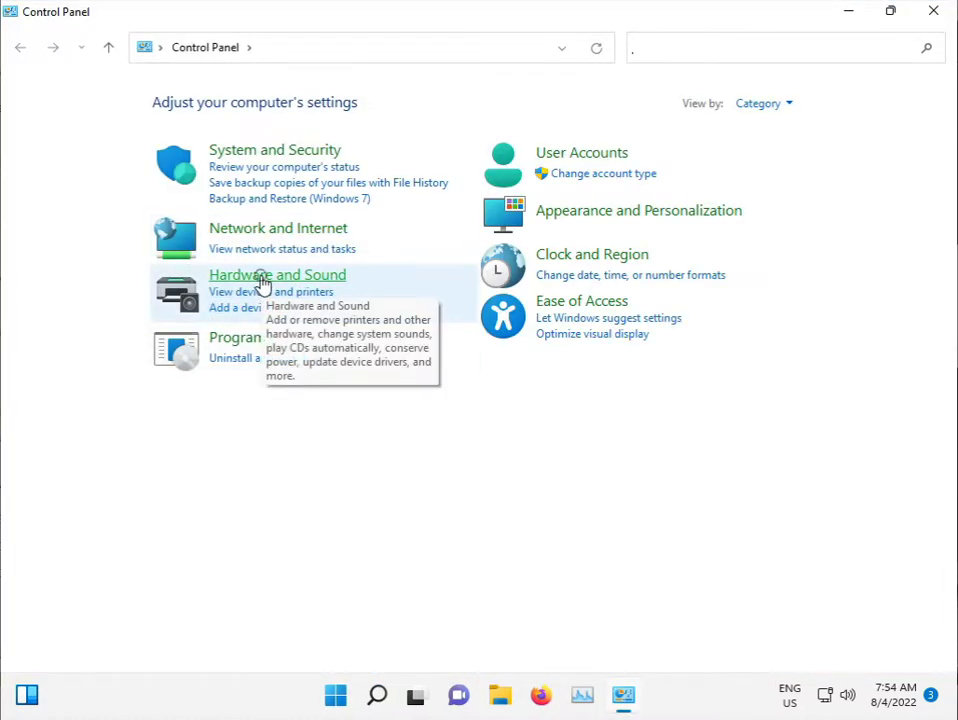
Open Sound from Hardware and Sound and select the Microphone on the Recording tab.
click(262, 284)
click(275, 206)
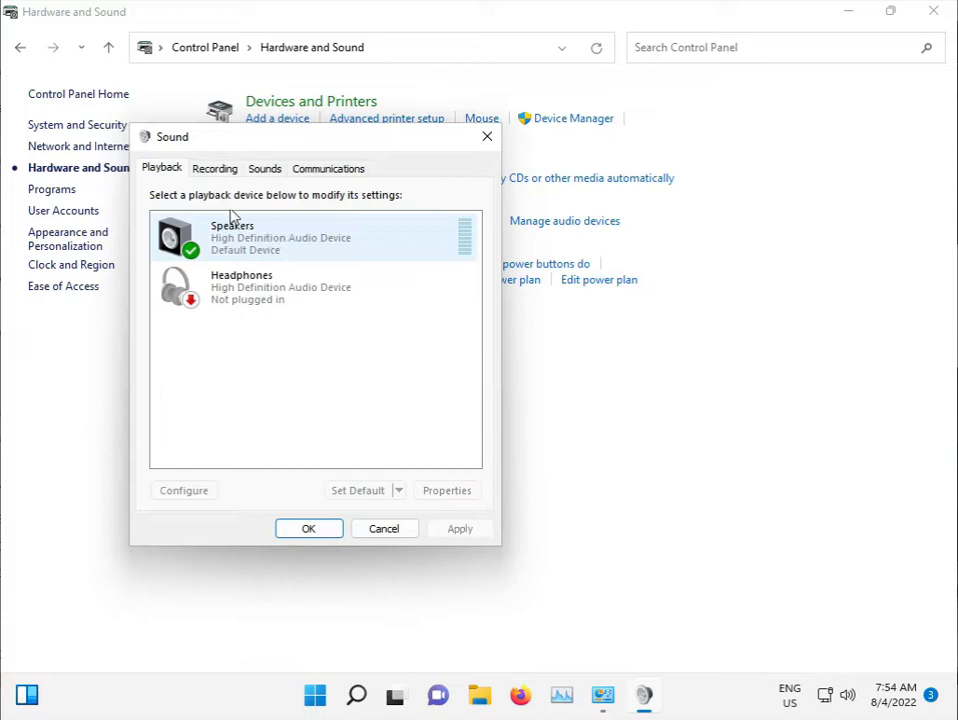
click(209, 172)
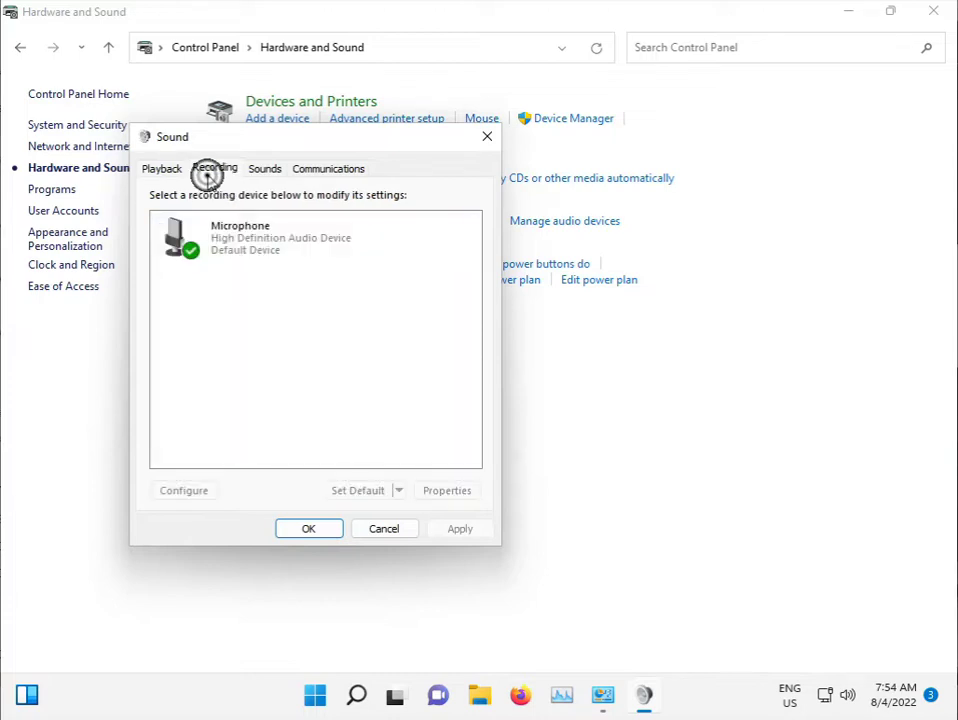
click(242, 230)
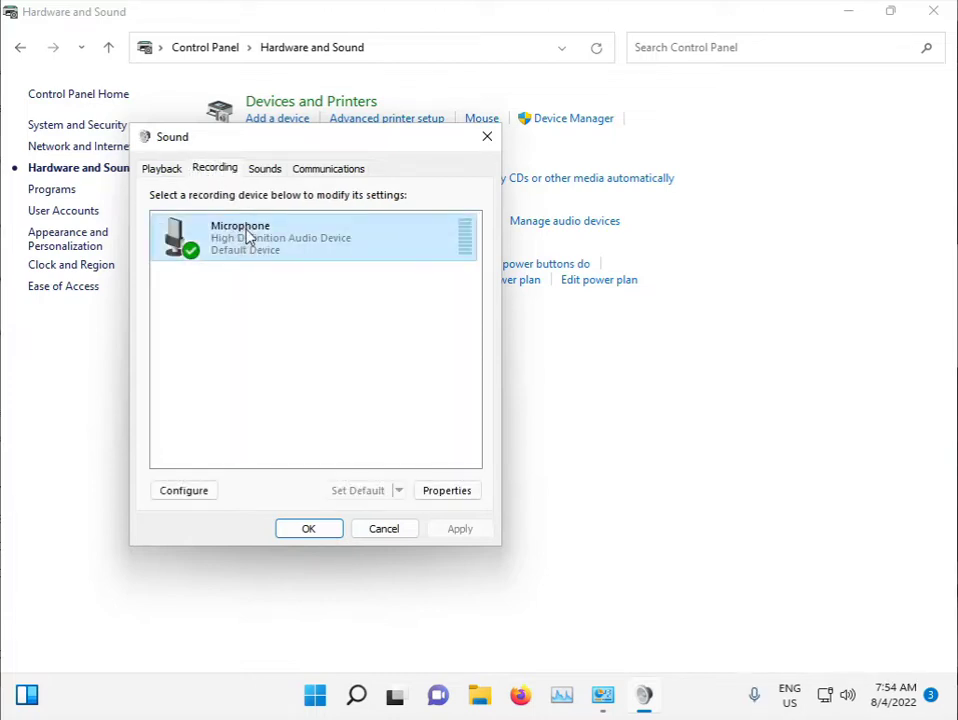
Disable then re-enable the Microphone, confirm with OK, and close Control Panel.
right_click(248, 233)
click(276, 261)
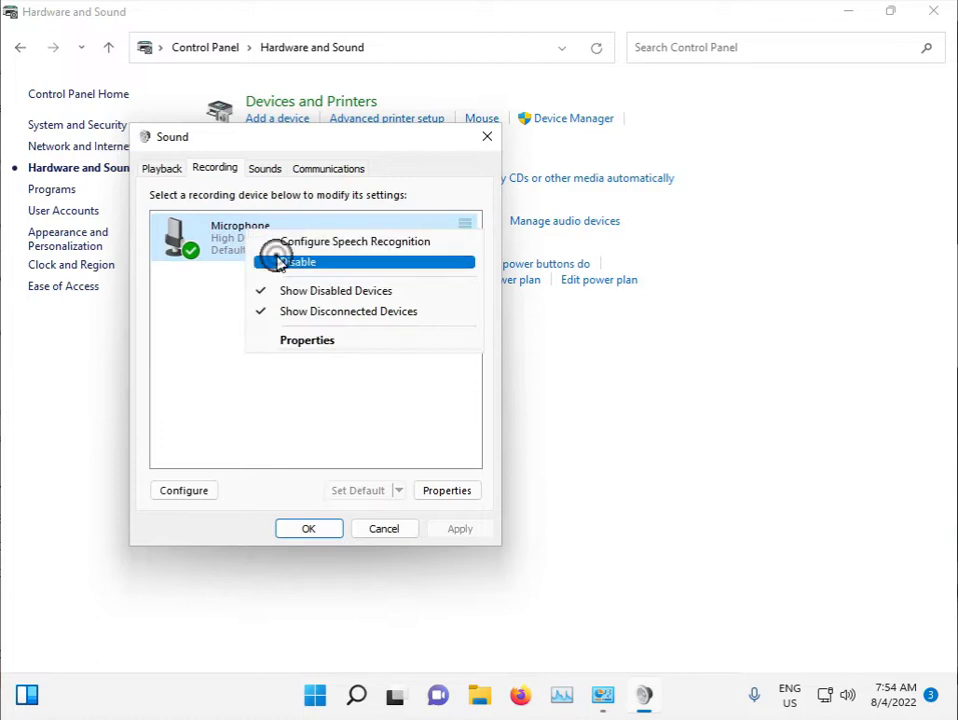
right_click(258, 248)
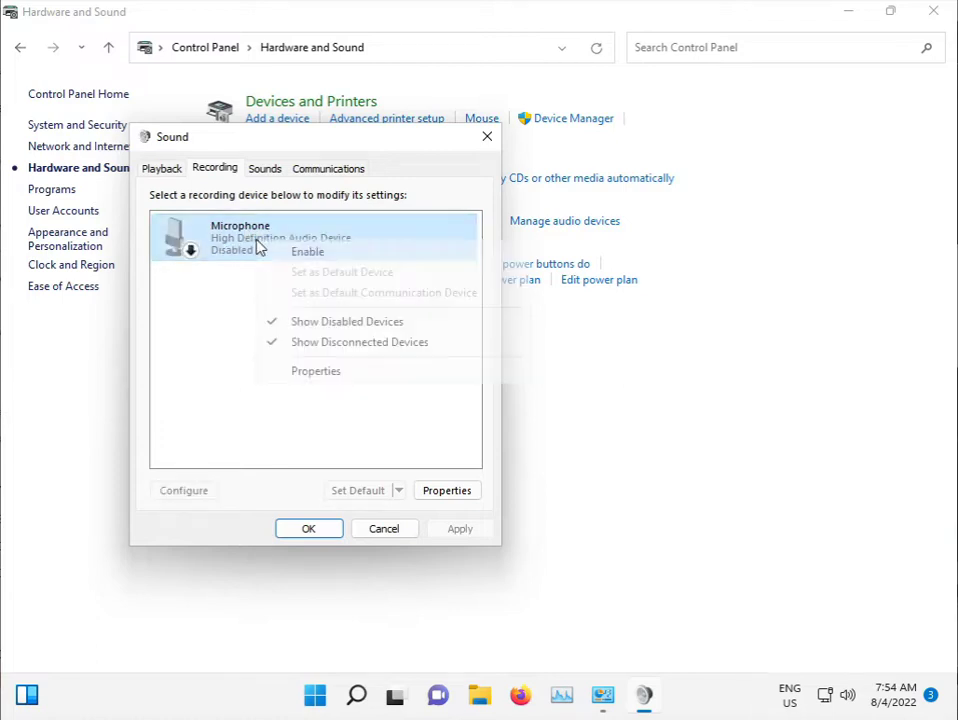
click(278, 252)
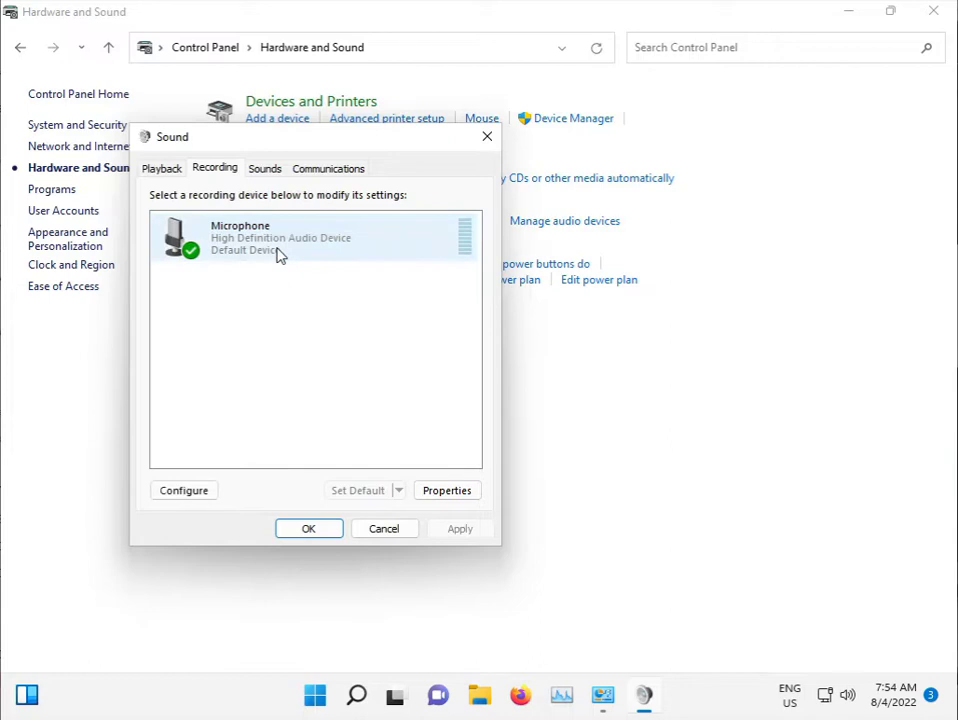
click(302, 527)
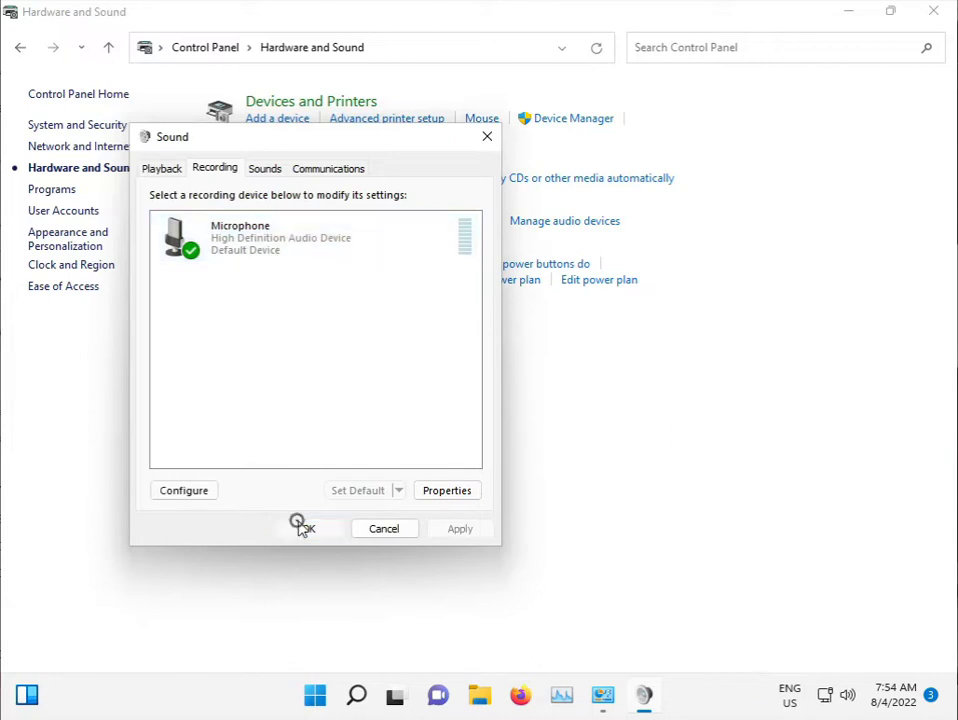
click(931, 13)
click(355, 698)
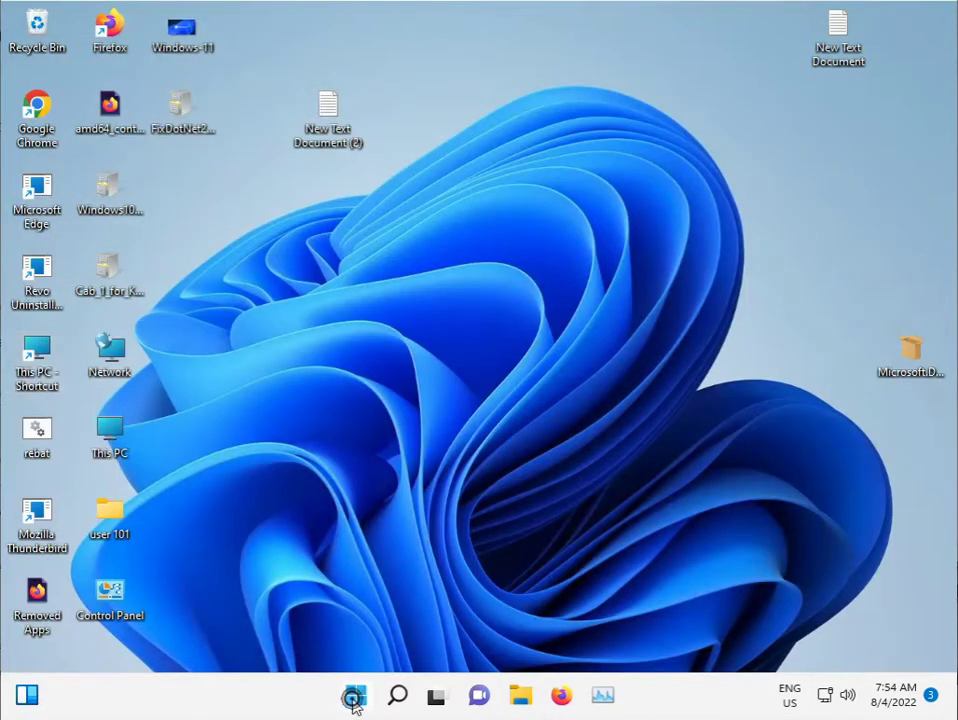
Open Settings > Apps > installed apps and show Voice Recorder's more-options menu.
click(613, 203)
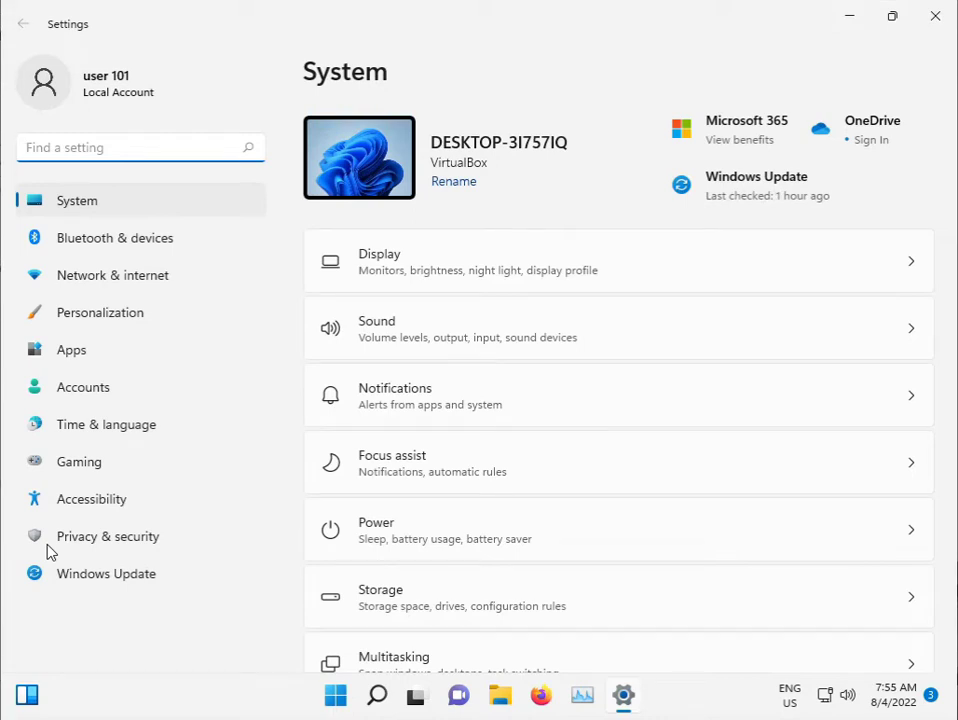
click(134, 347)
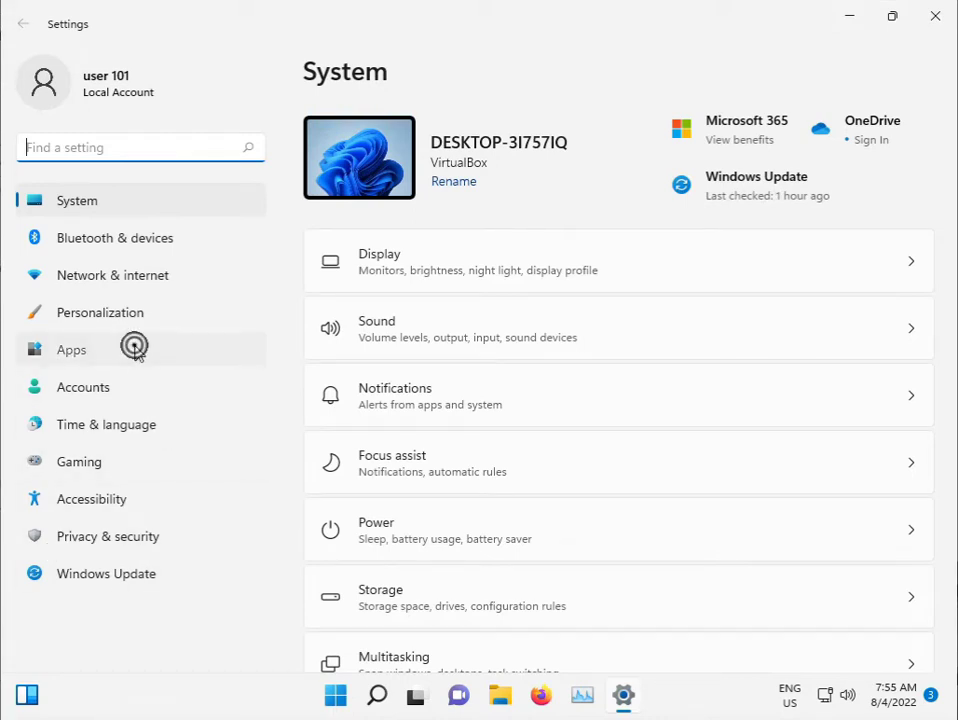
click(470, 146)
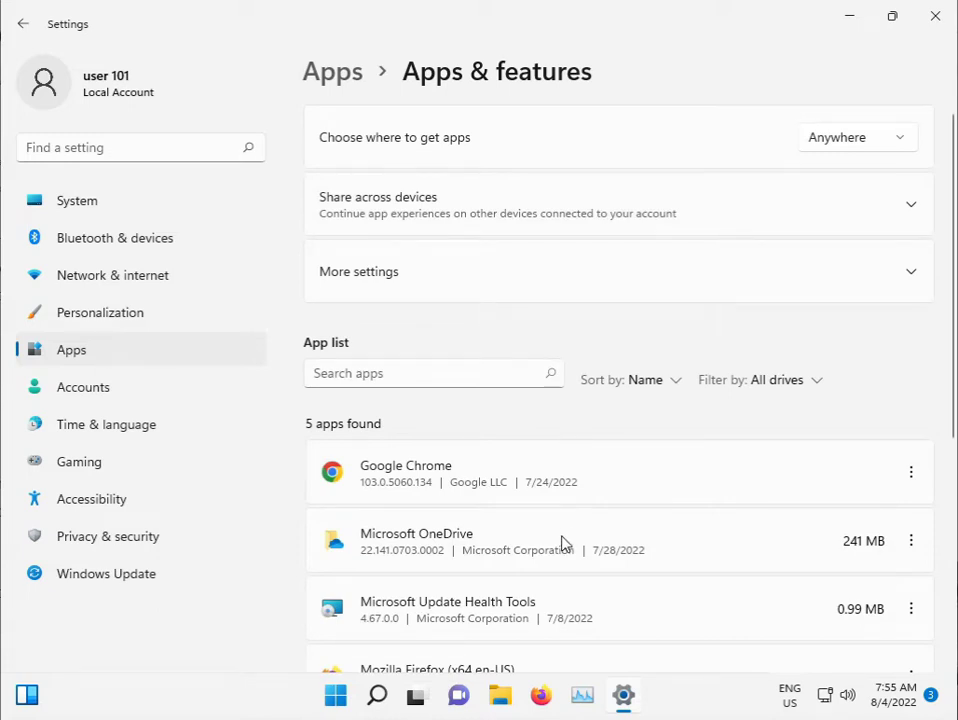
scroll(558, 498, down, 10)
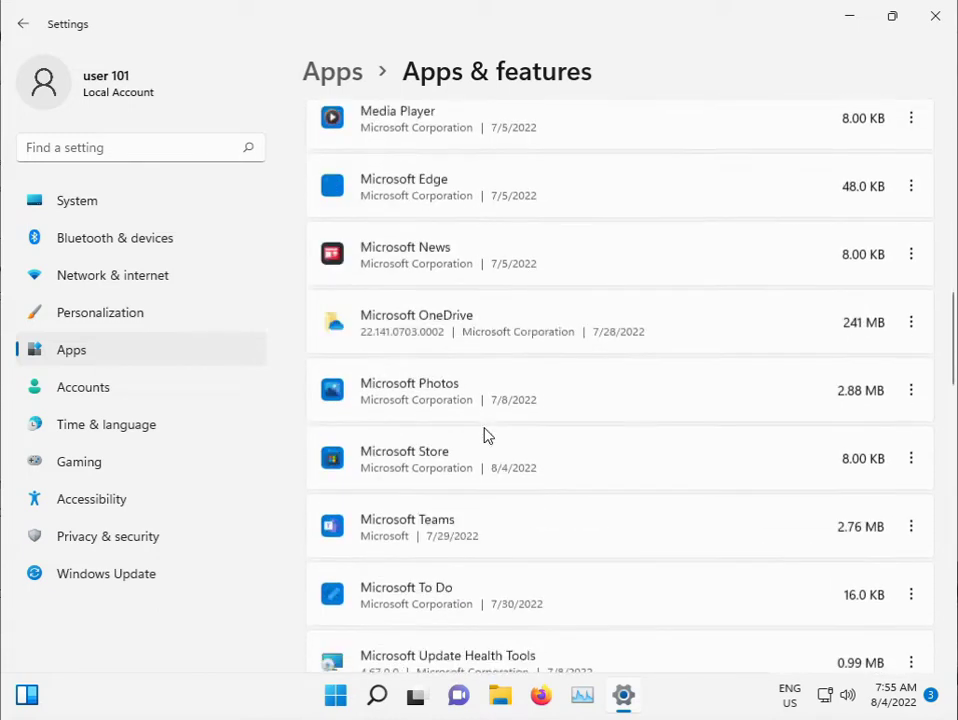
scroll(485, 435, down, 6)
scroll(485, 435, down, 6)
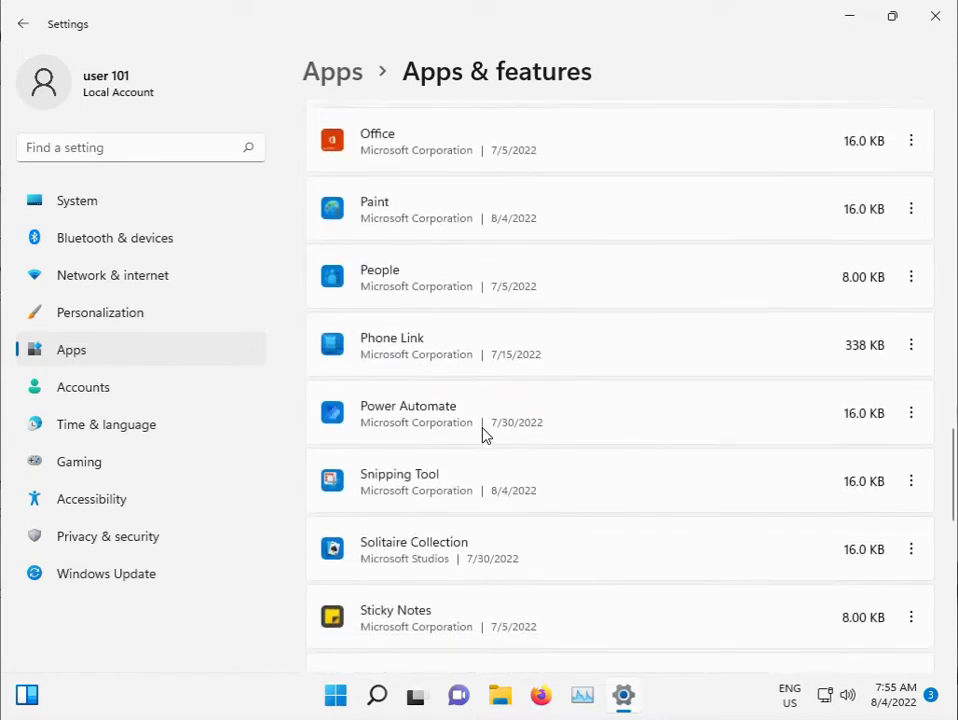
scroll(485, 435, down, 2)
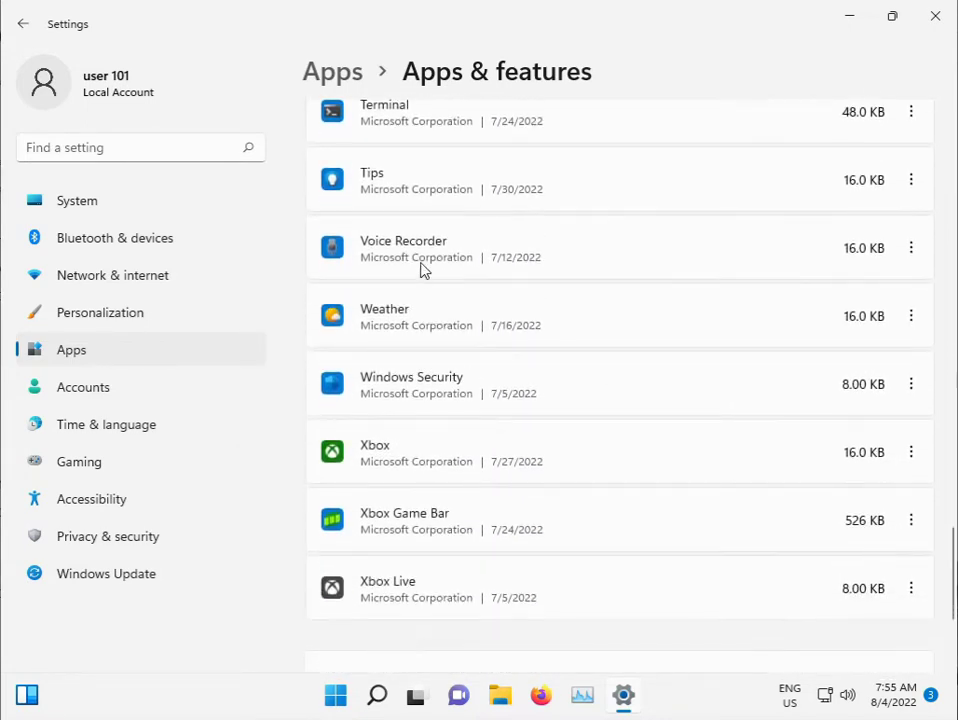
click(912, 248)
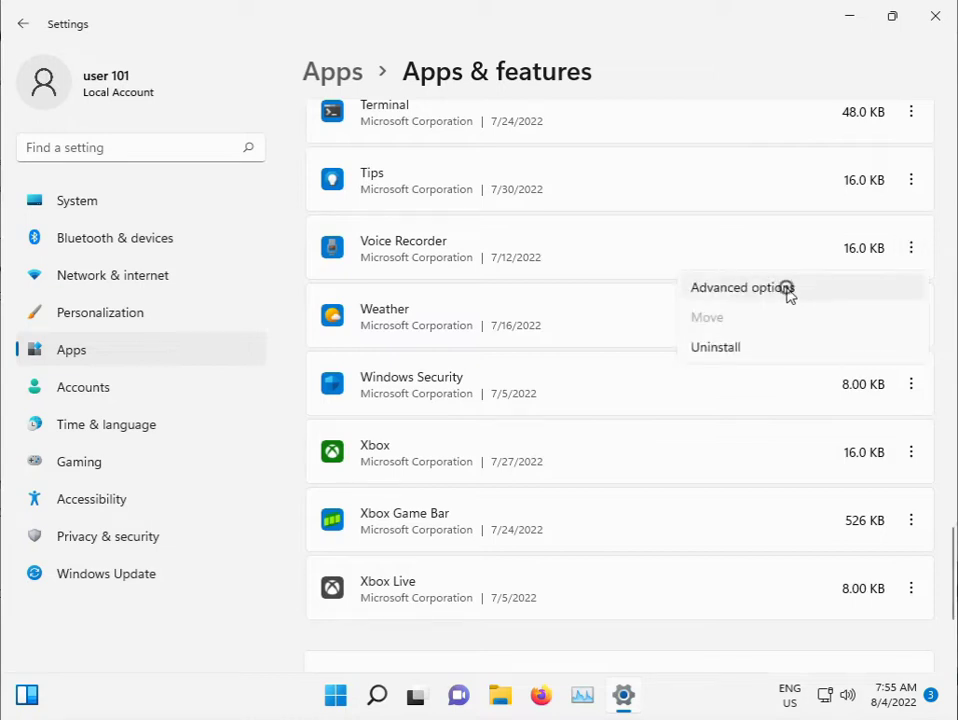
From Voice Recorder's Advanced options, run Repair, then Reset and confirm deleting the app data.
click(723, 295)
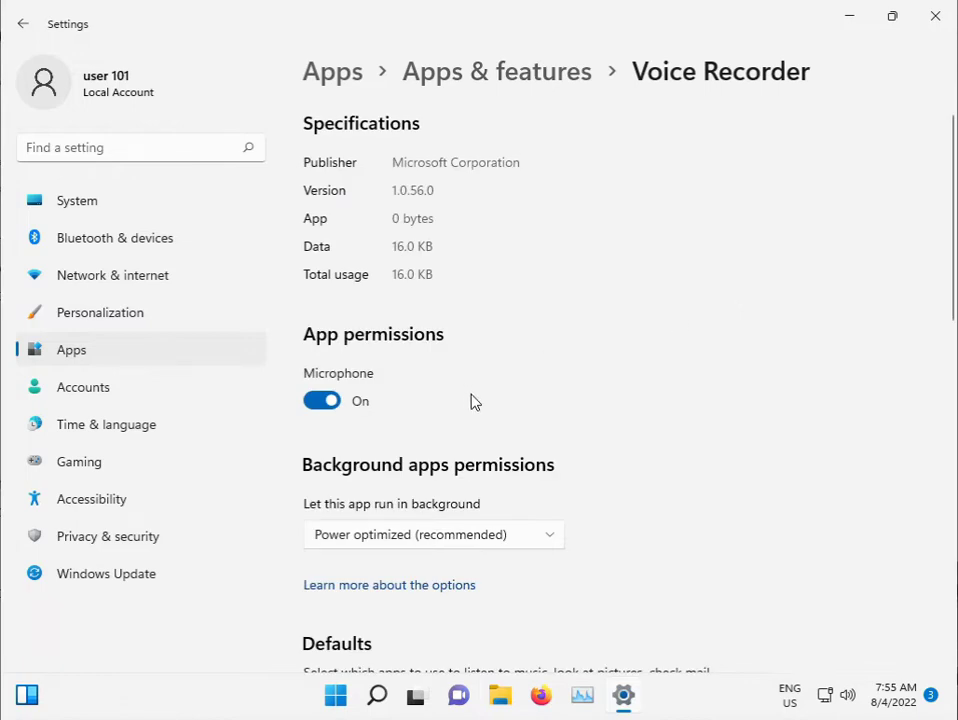
scroll(473, 402, down, 5)
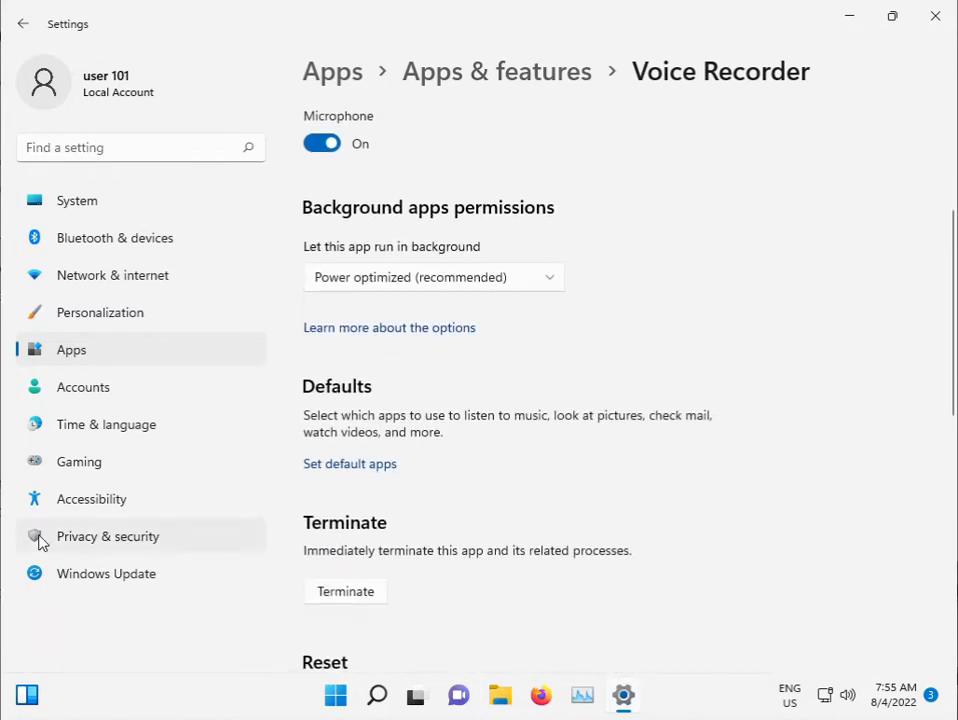
scroll(464, 502, down, 2)
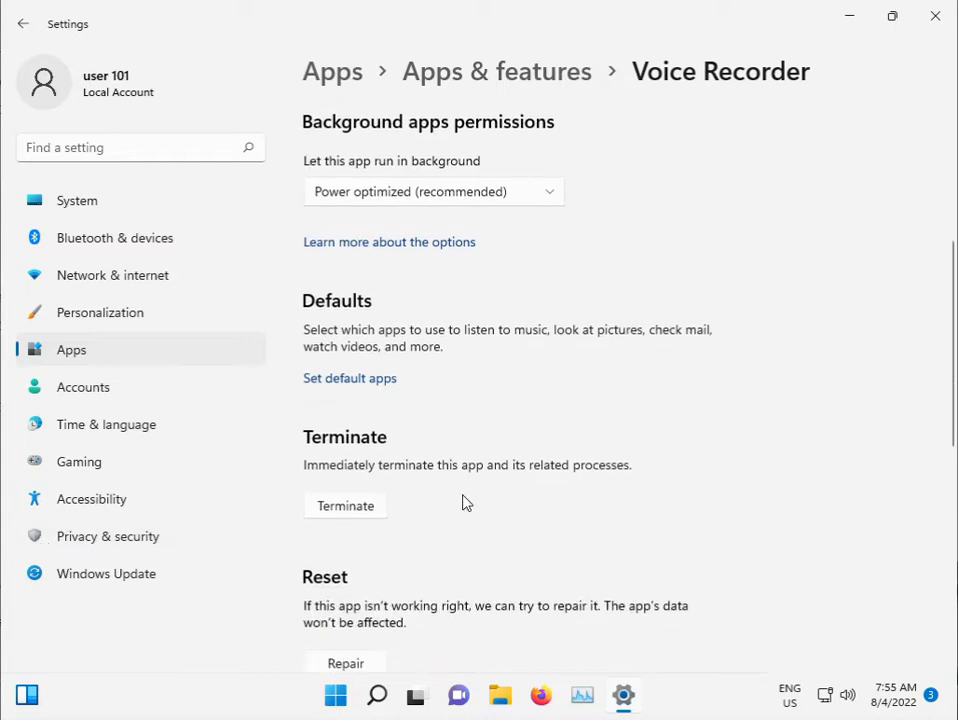
scroll(462, 510, down, 5)
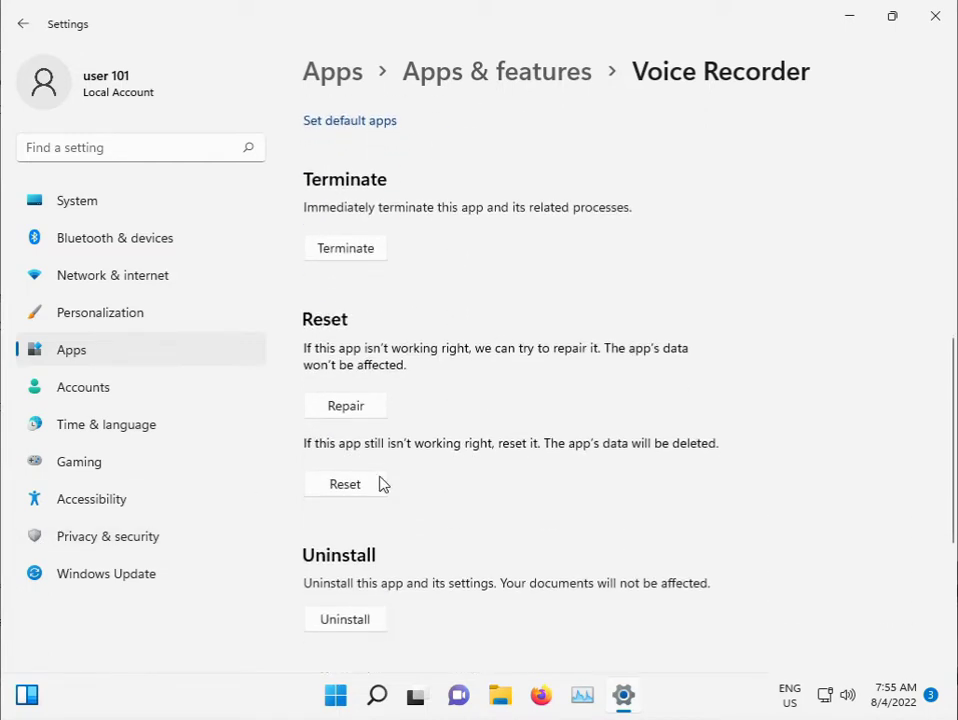
click(336, 407)
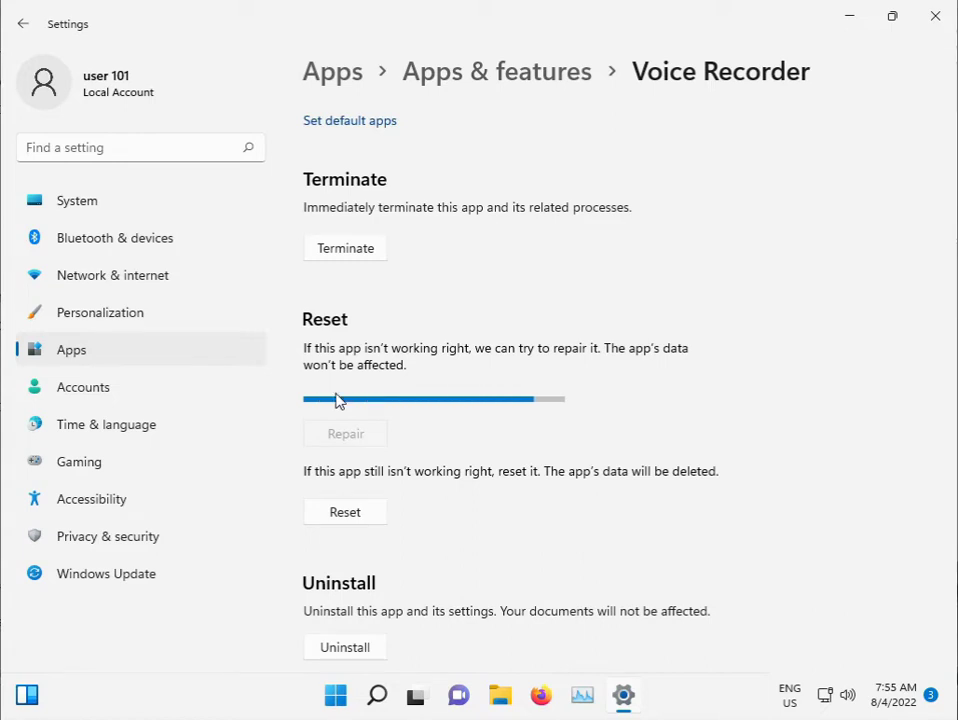
click(344, 480)
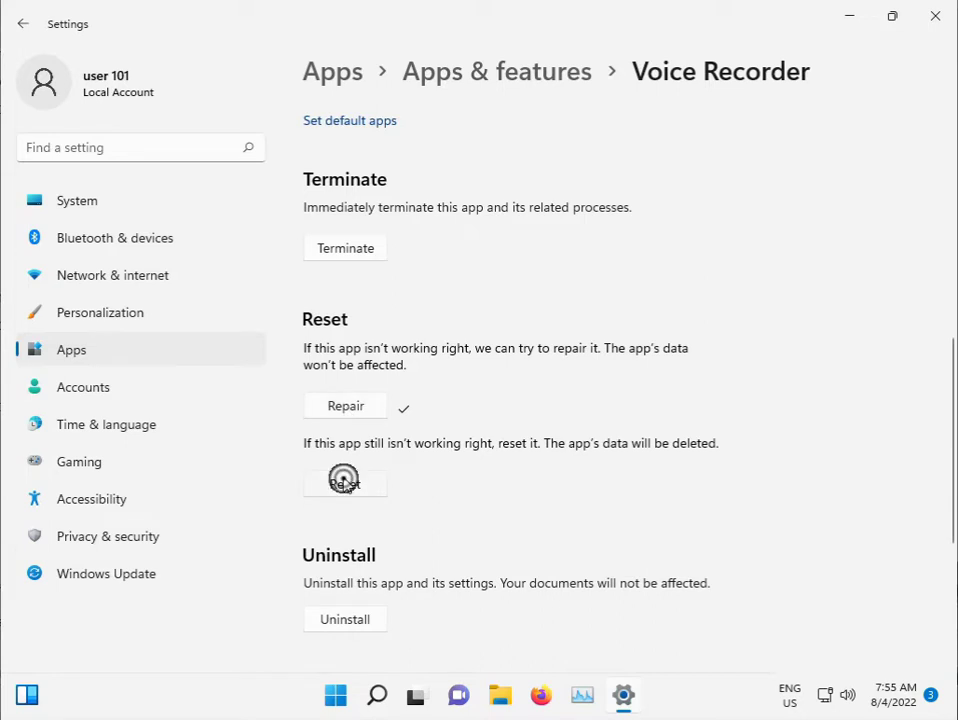
click(430, 437)
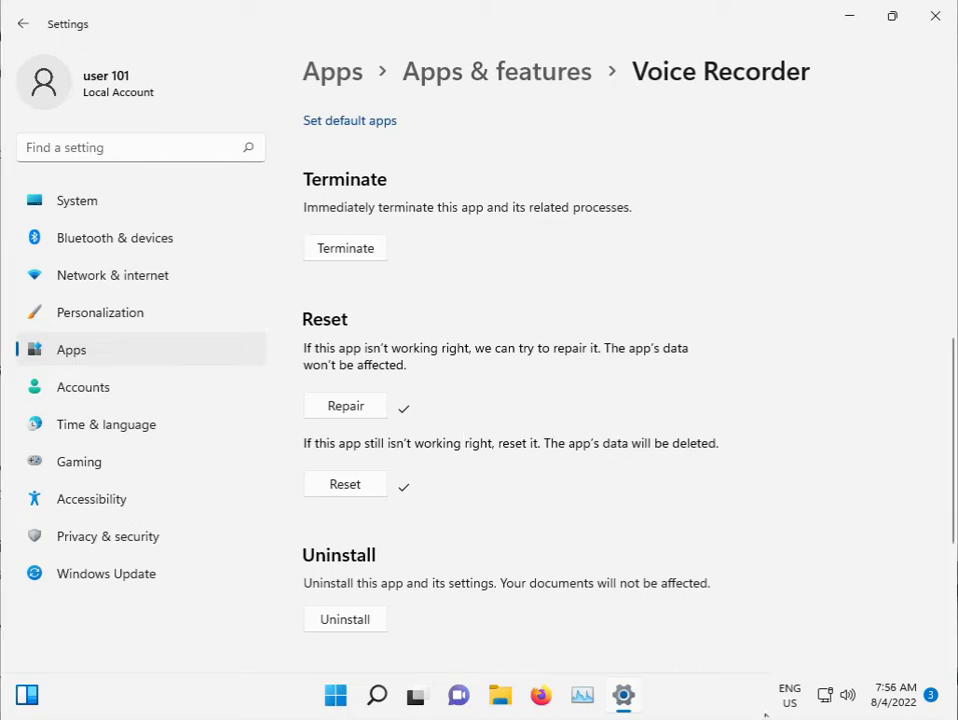
Close Settings and run services.msc from the Win+R Run dialog.
click(934, 16)
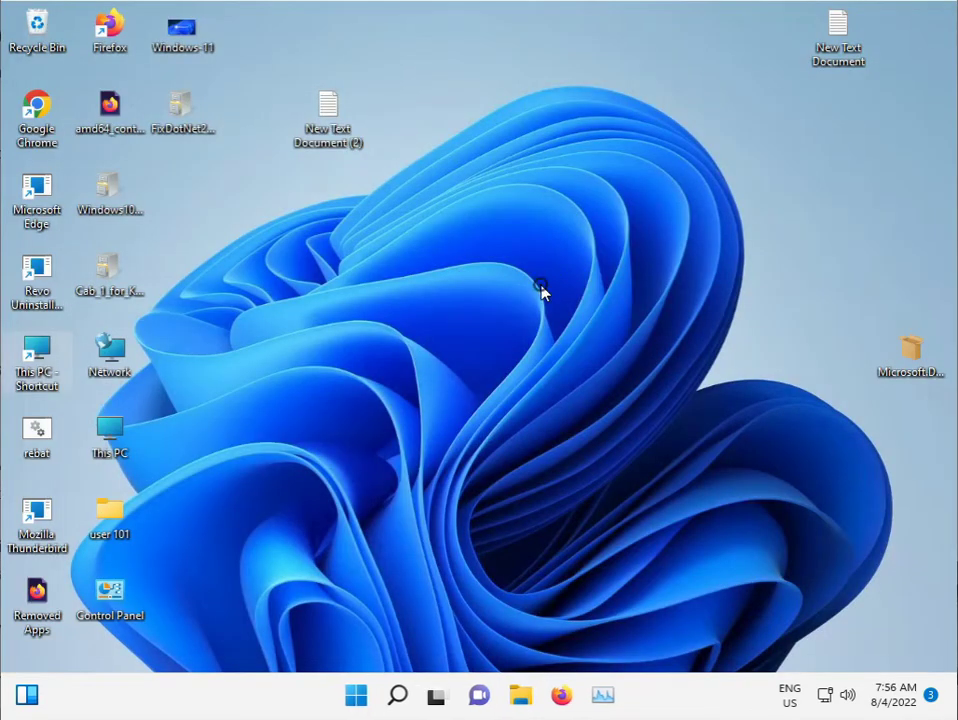
key(super+r)
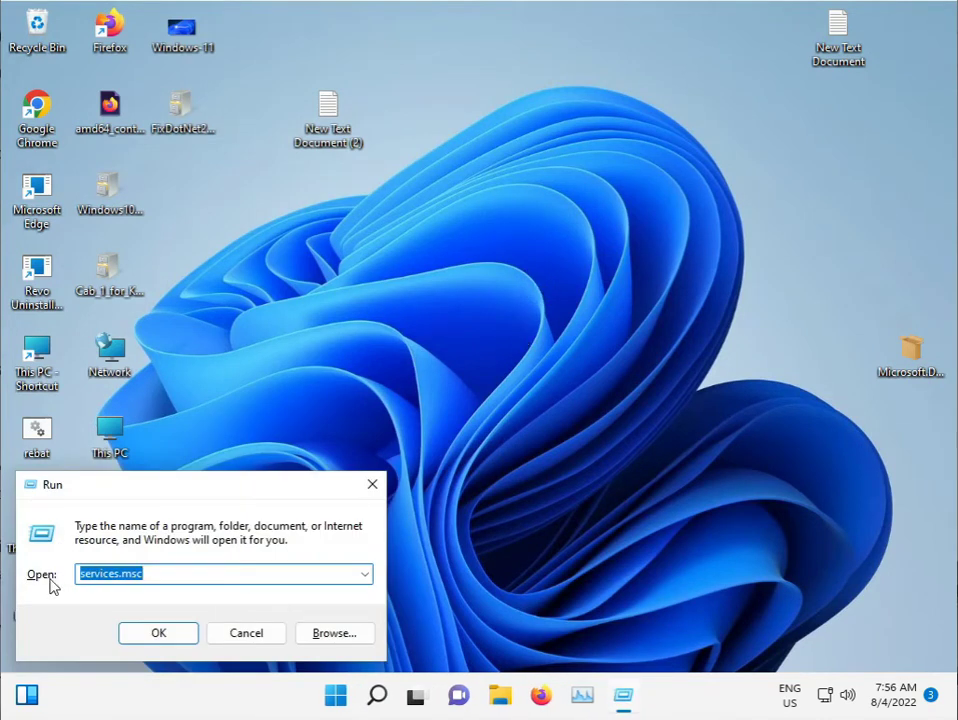
click(145, 634)
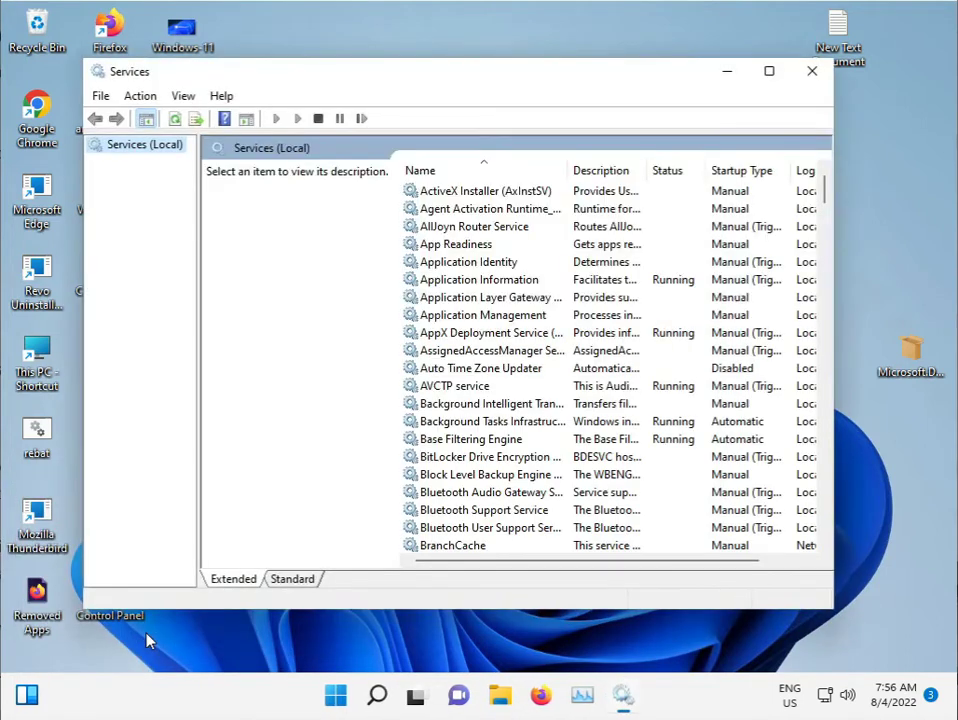
click(455, 386)
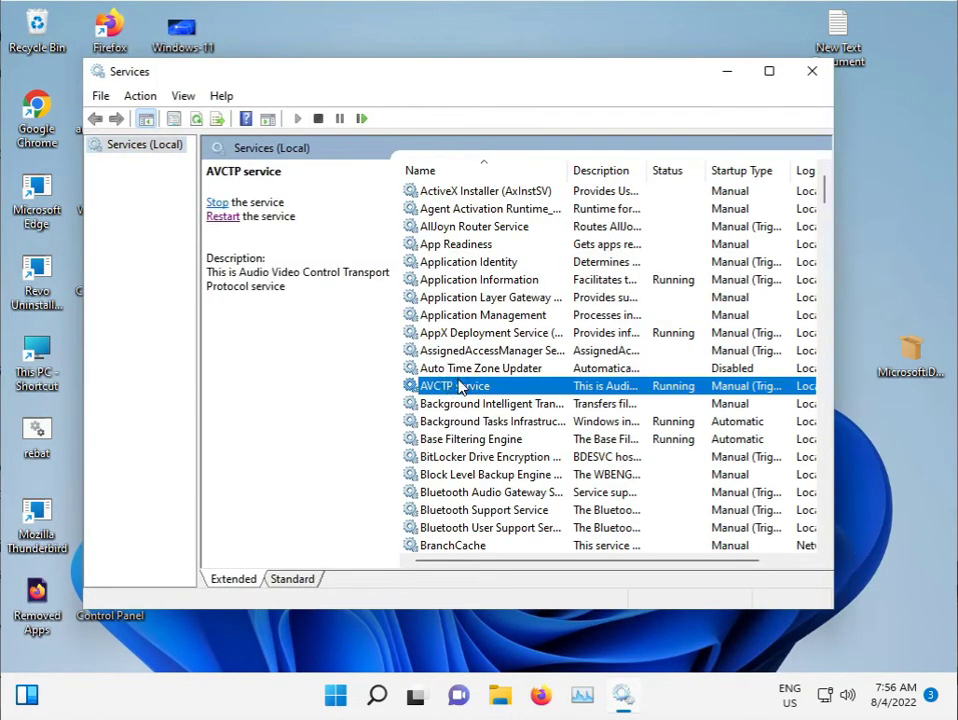
key(Home)
key(Down)
key(Down)
key(Down)
key(Down)
key(Down)
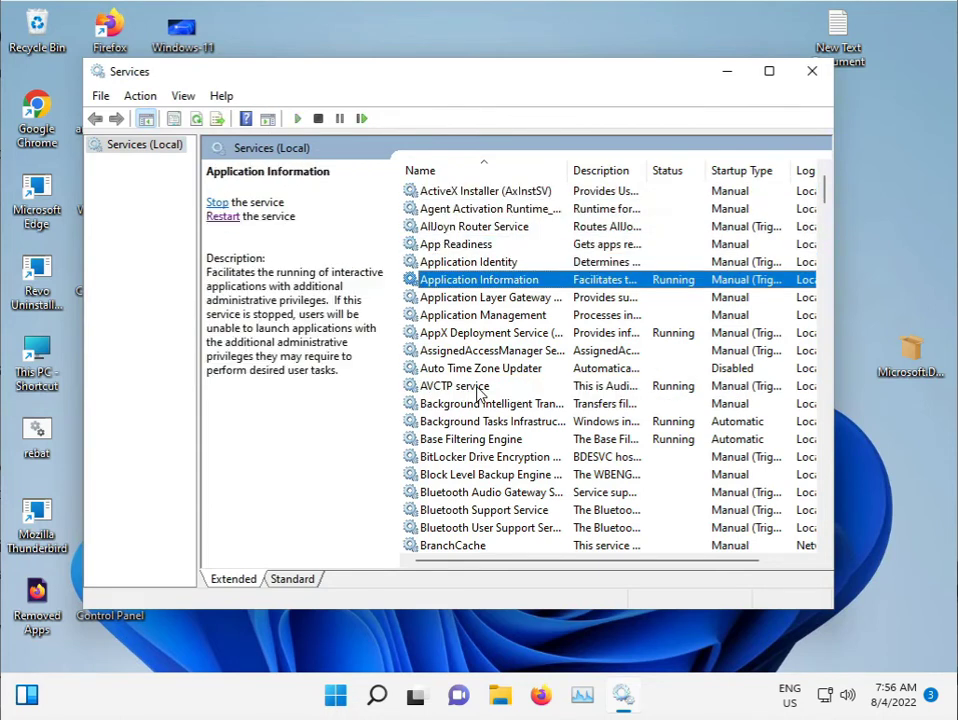
scroll(478, 393, down, 3)
scroll(478, 393, up, 1)
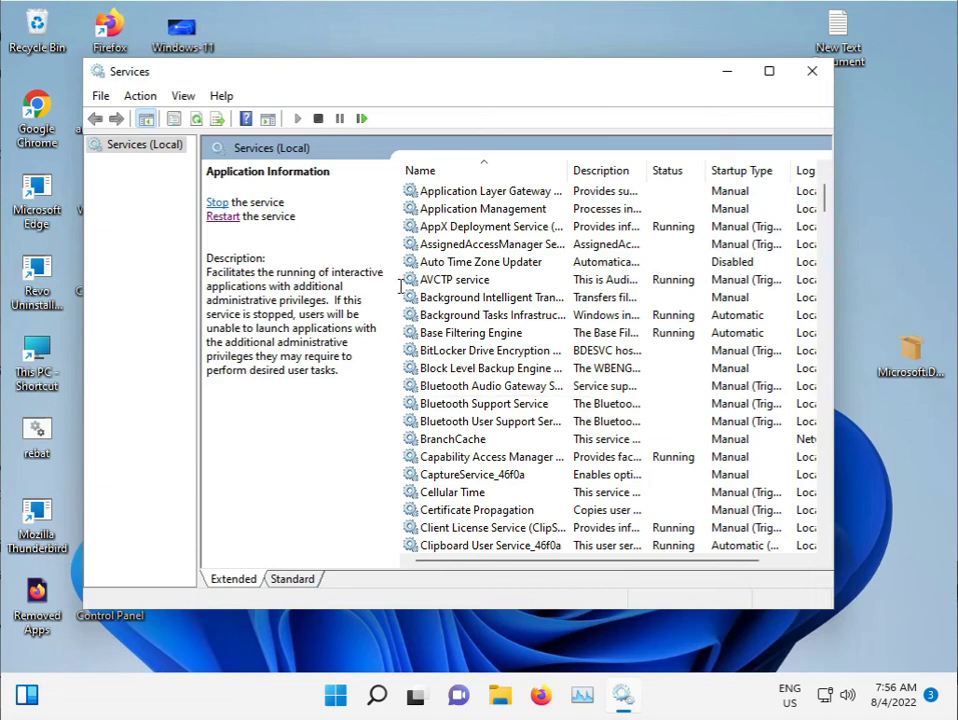
click(434, 279)
key(Home)
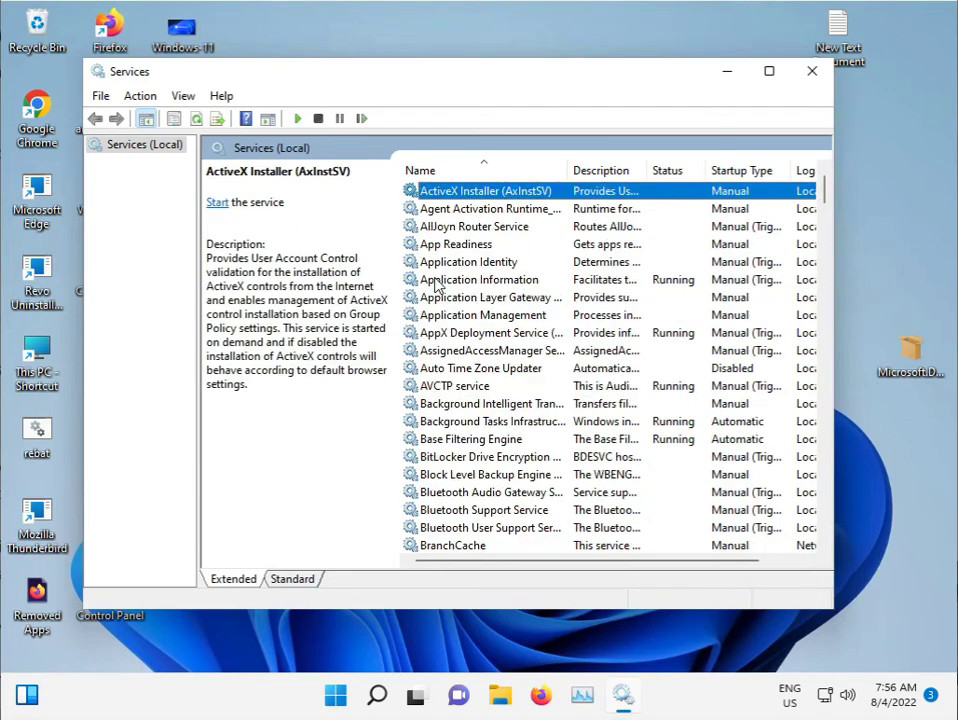
key(Down)
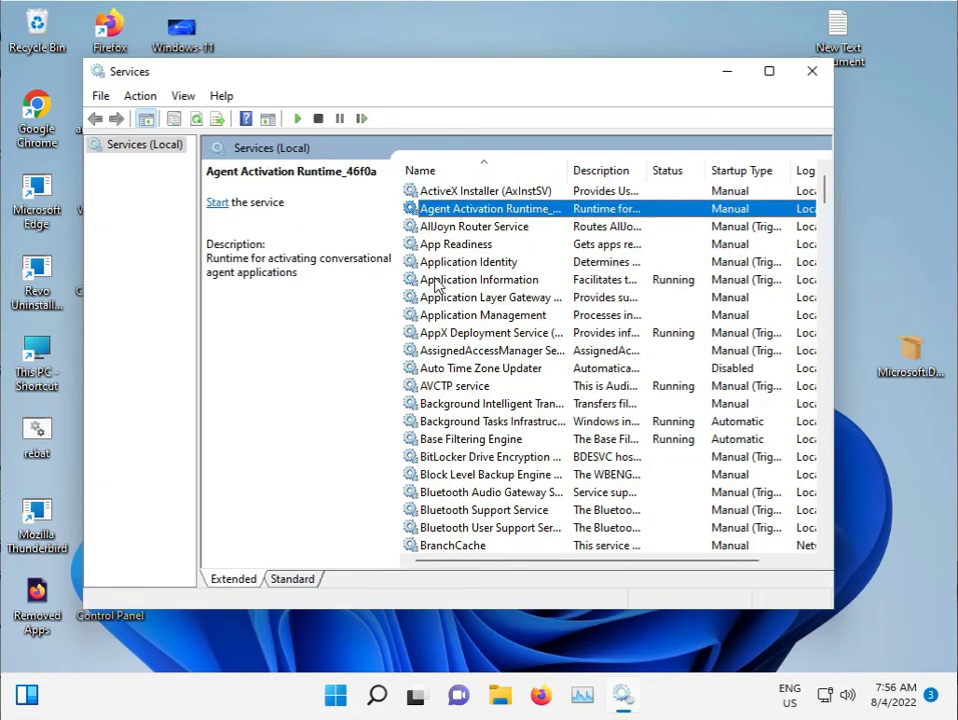
click(432, 230)
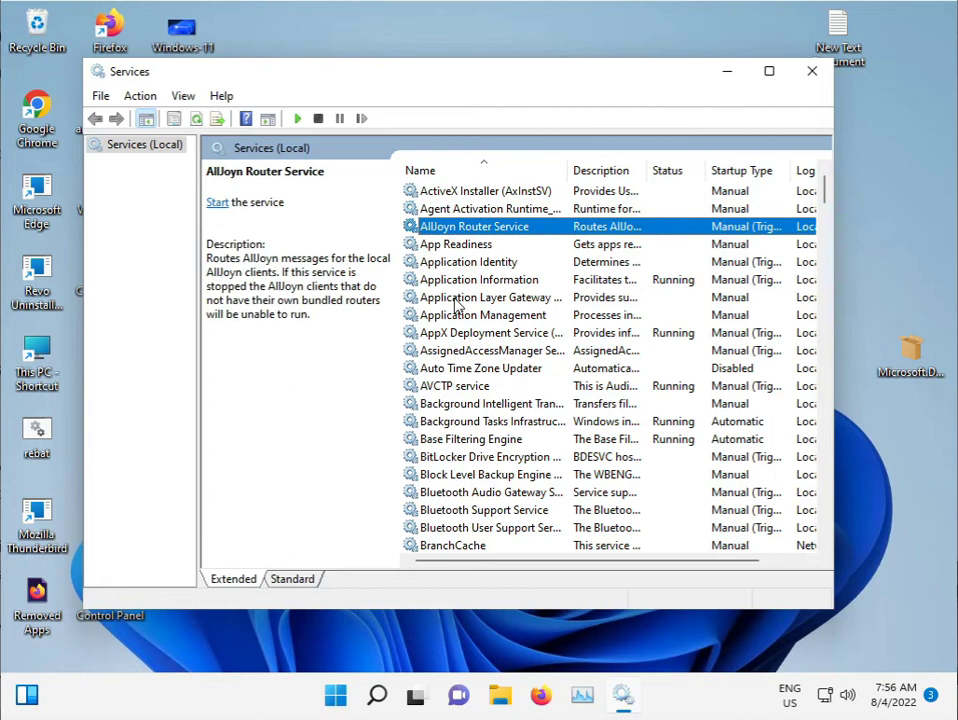
click(445, 369)
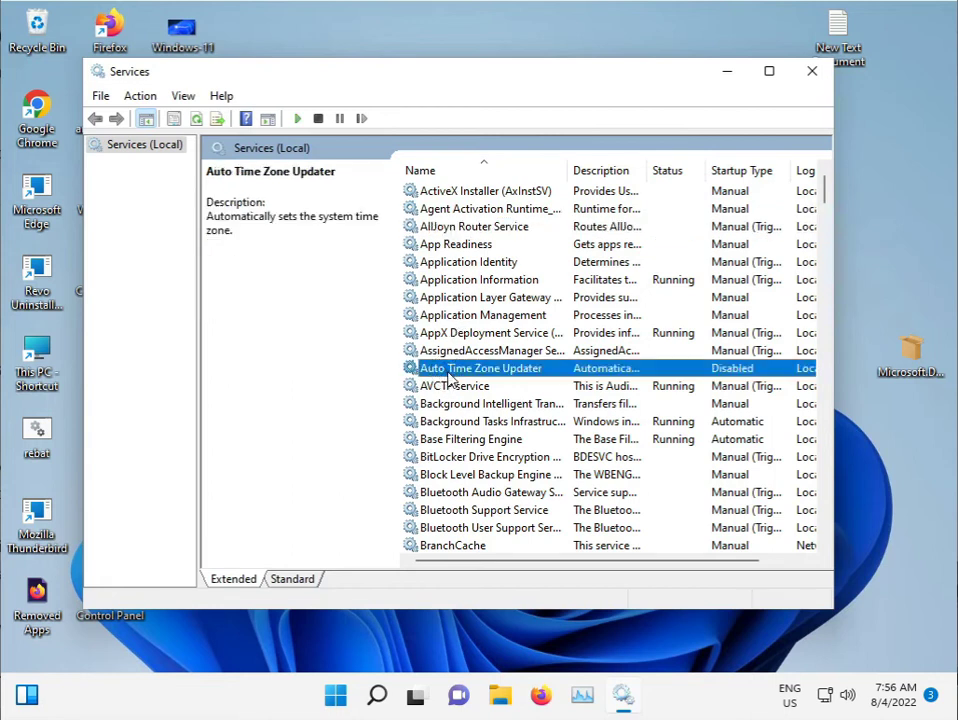
click(451, 389)
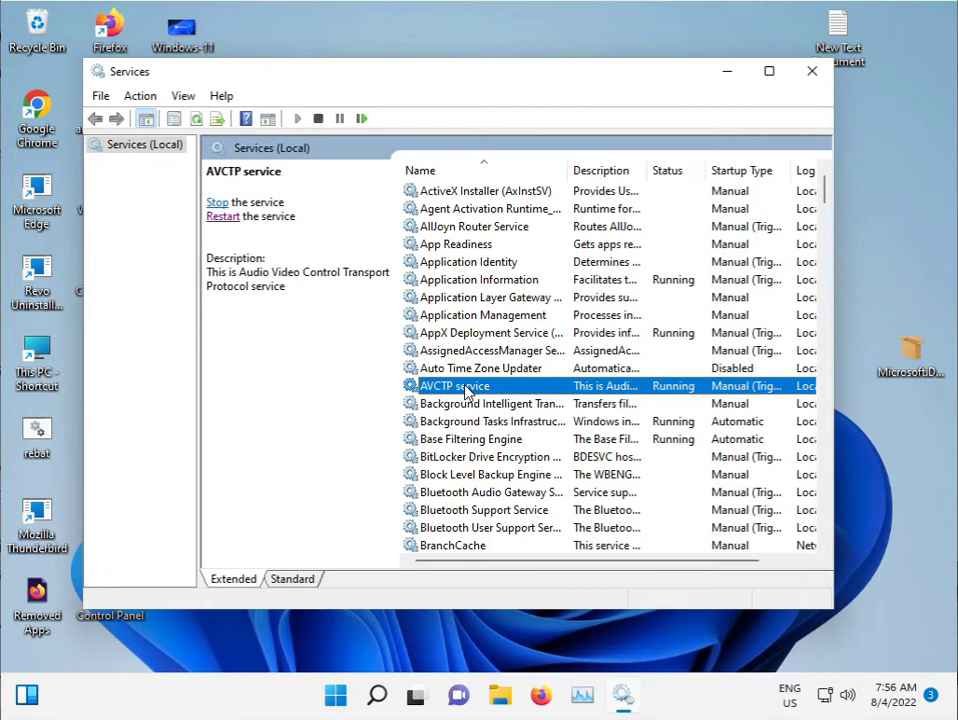
click(477, 470)
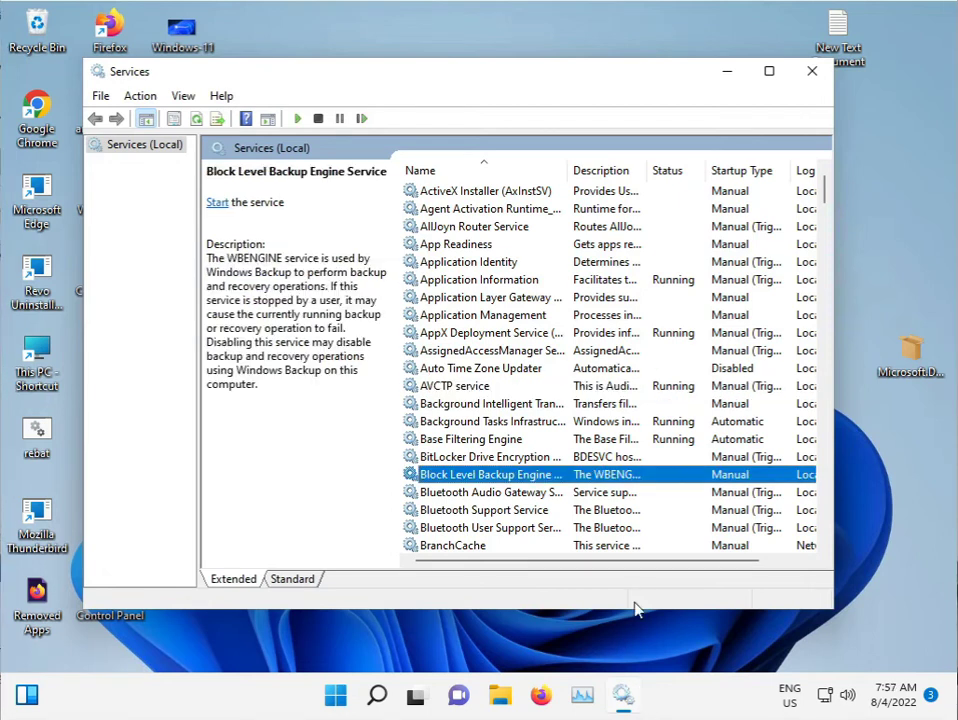
Jump to the W services, select Windows Audio, and restart it.
click(464, 492)
key(w)
key(w)
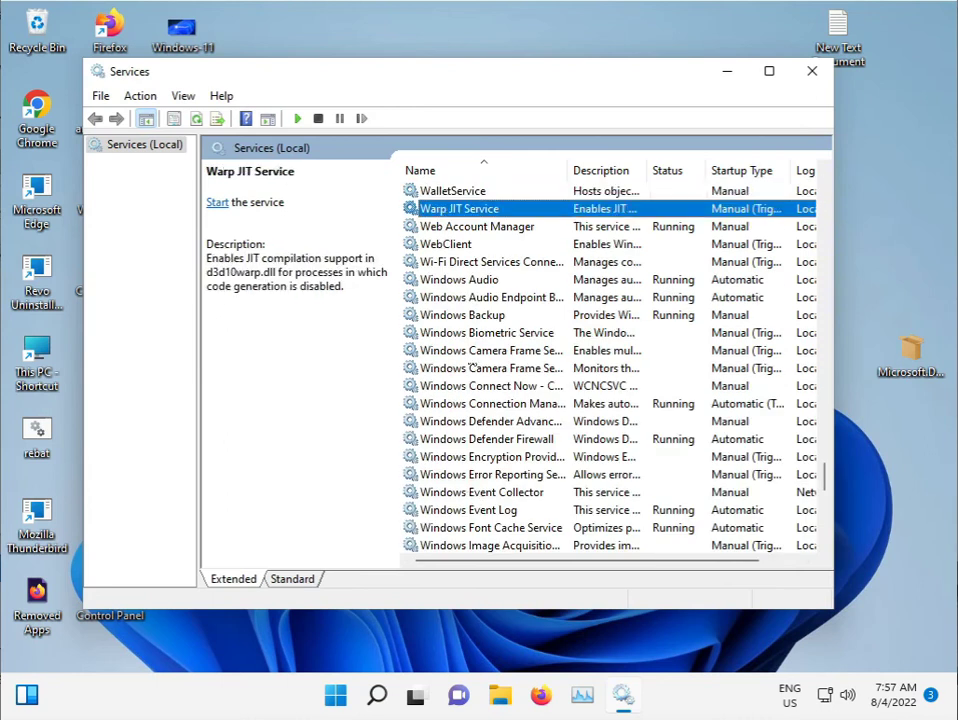
click(468, 281)
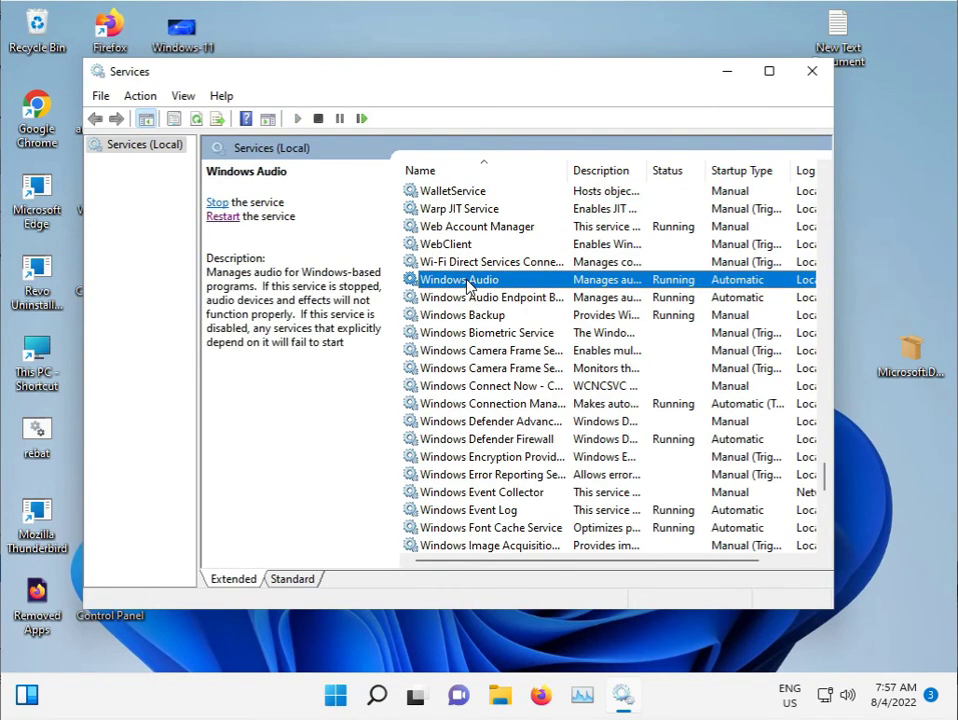
click(223, 217)
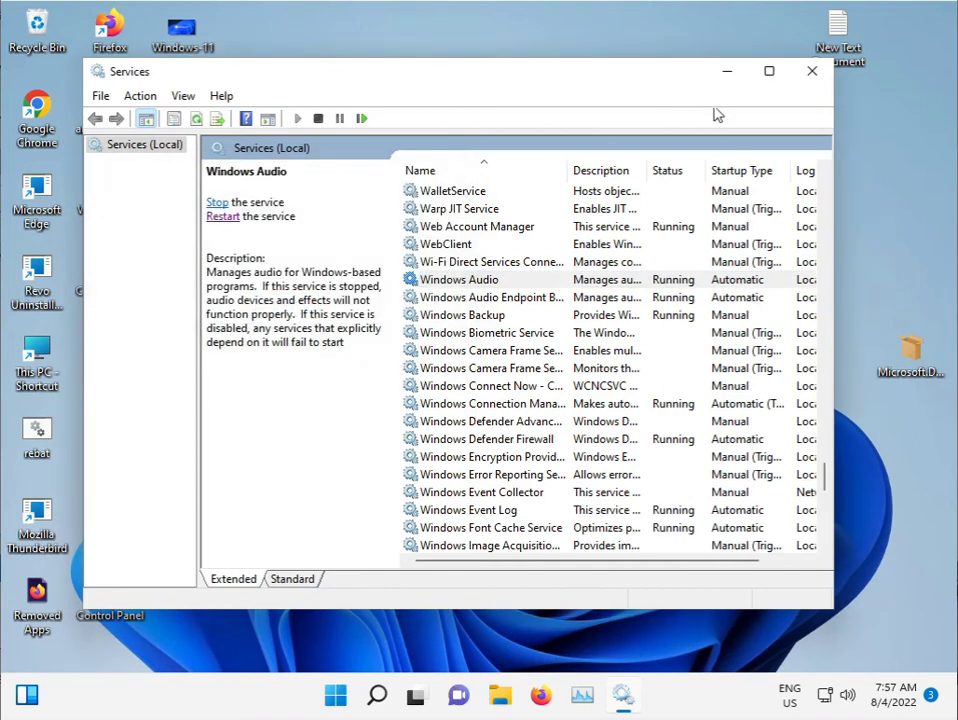
Close the Services window, leaving the desktop visible.
click(809, 73)
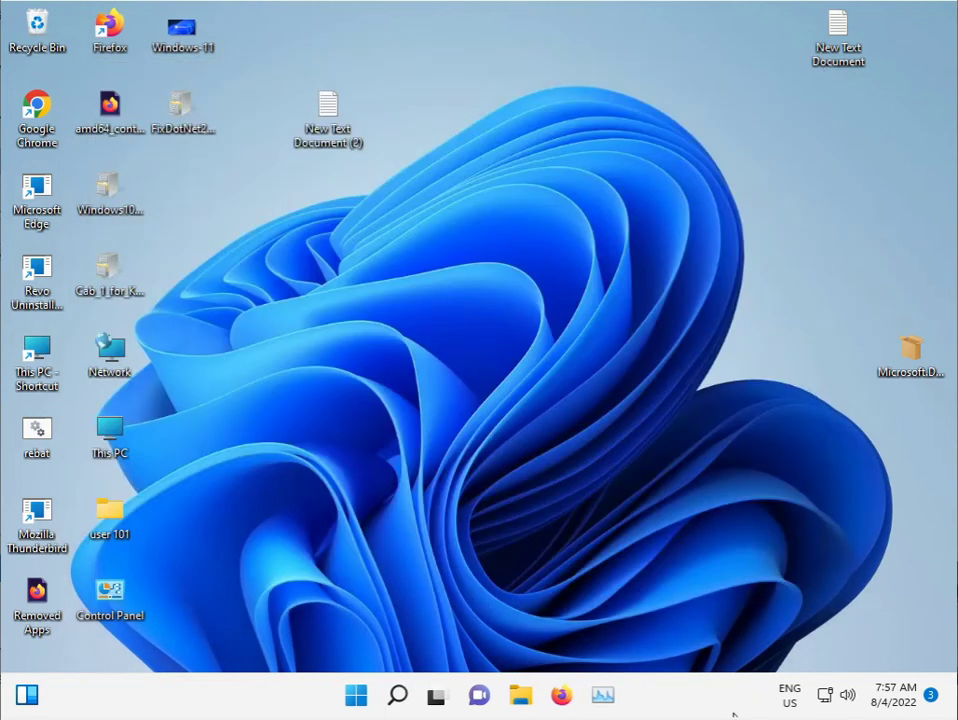